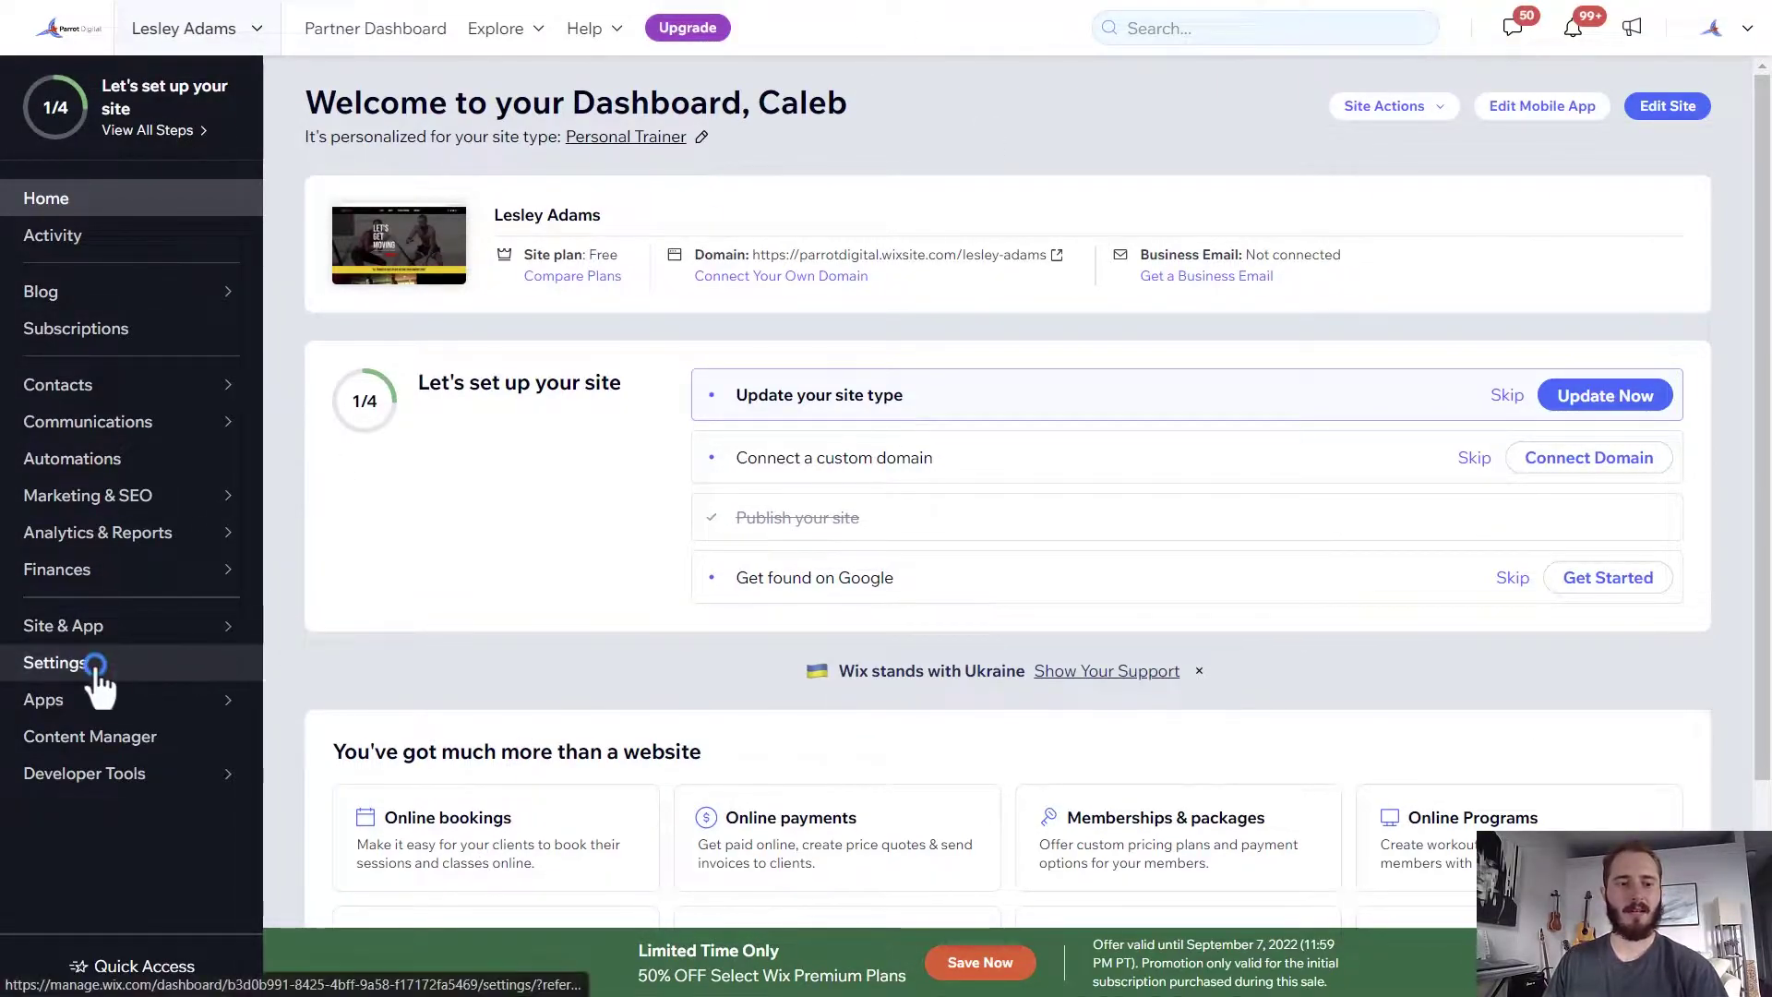
- Turn on 'Display cookie banner on site' in the Privacy & cookies settings
left_click(56, 662)
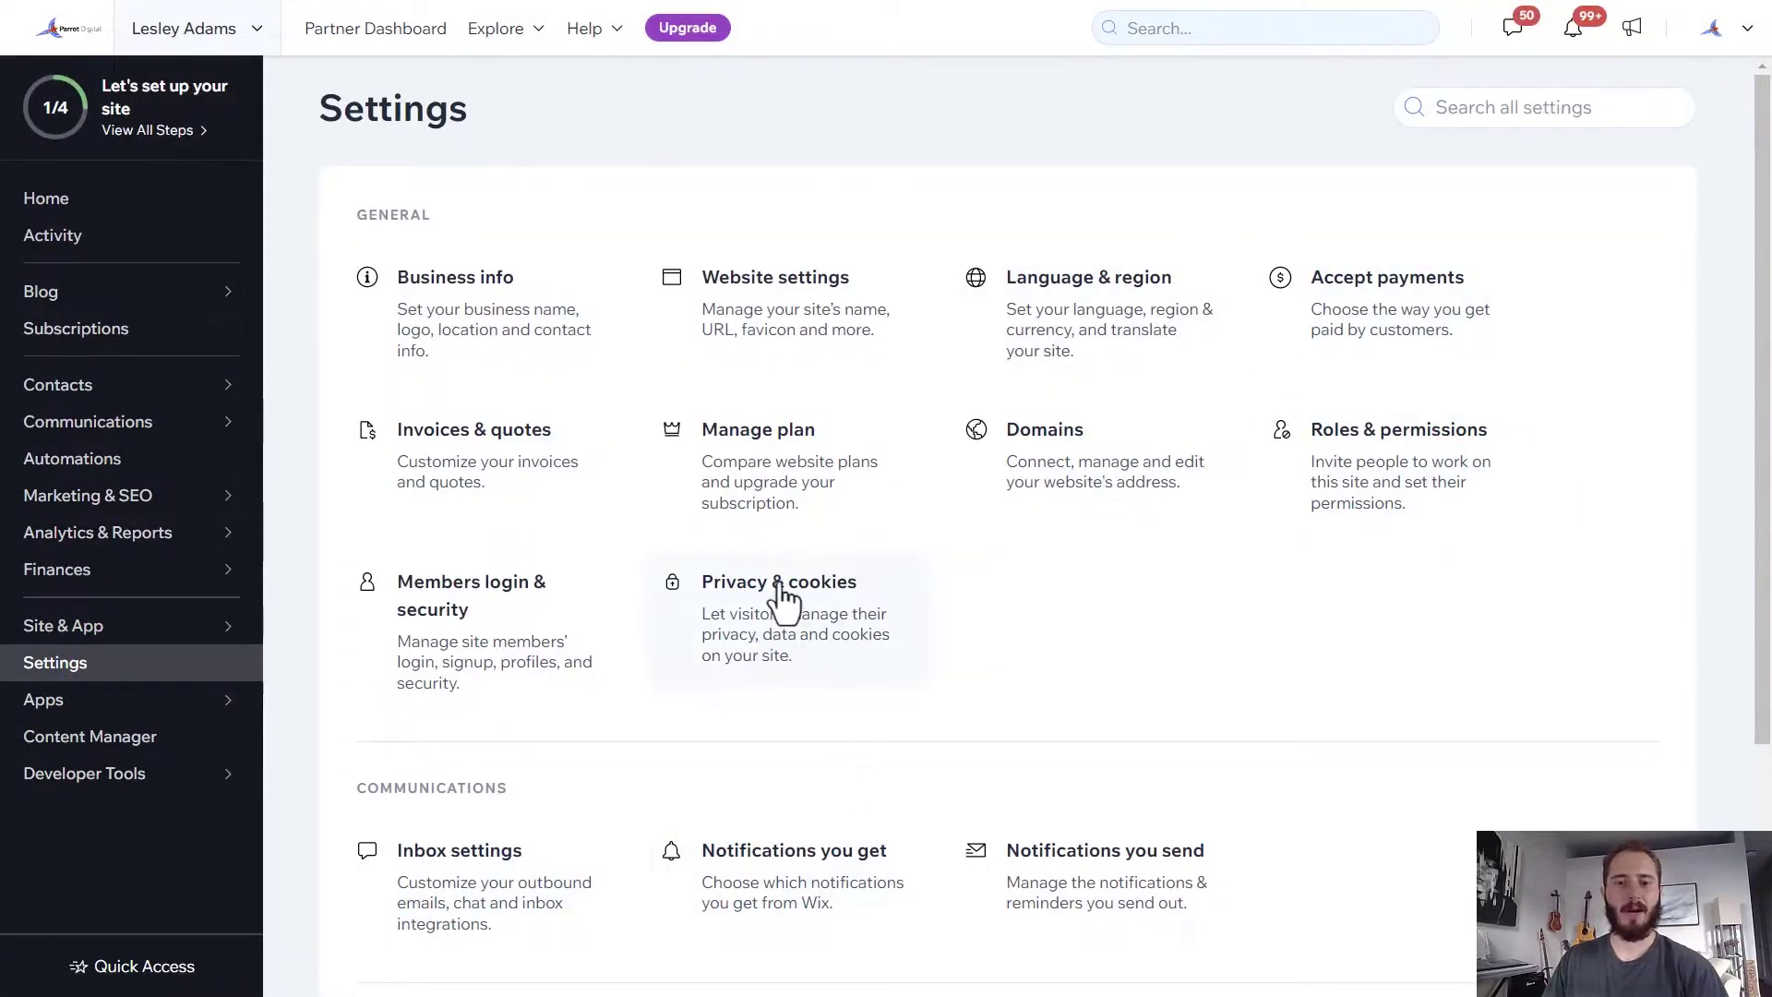
left_click(758, 617)
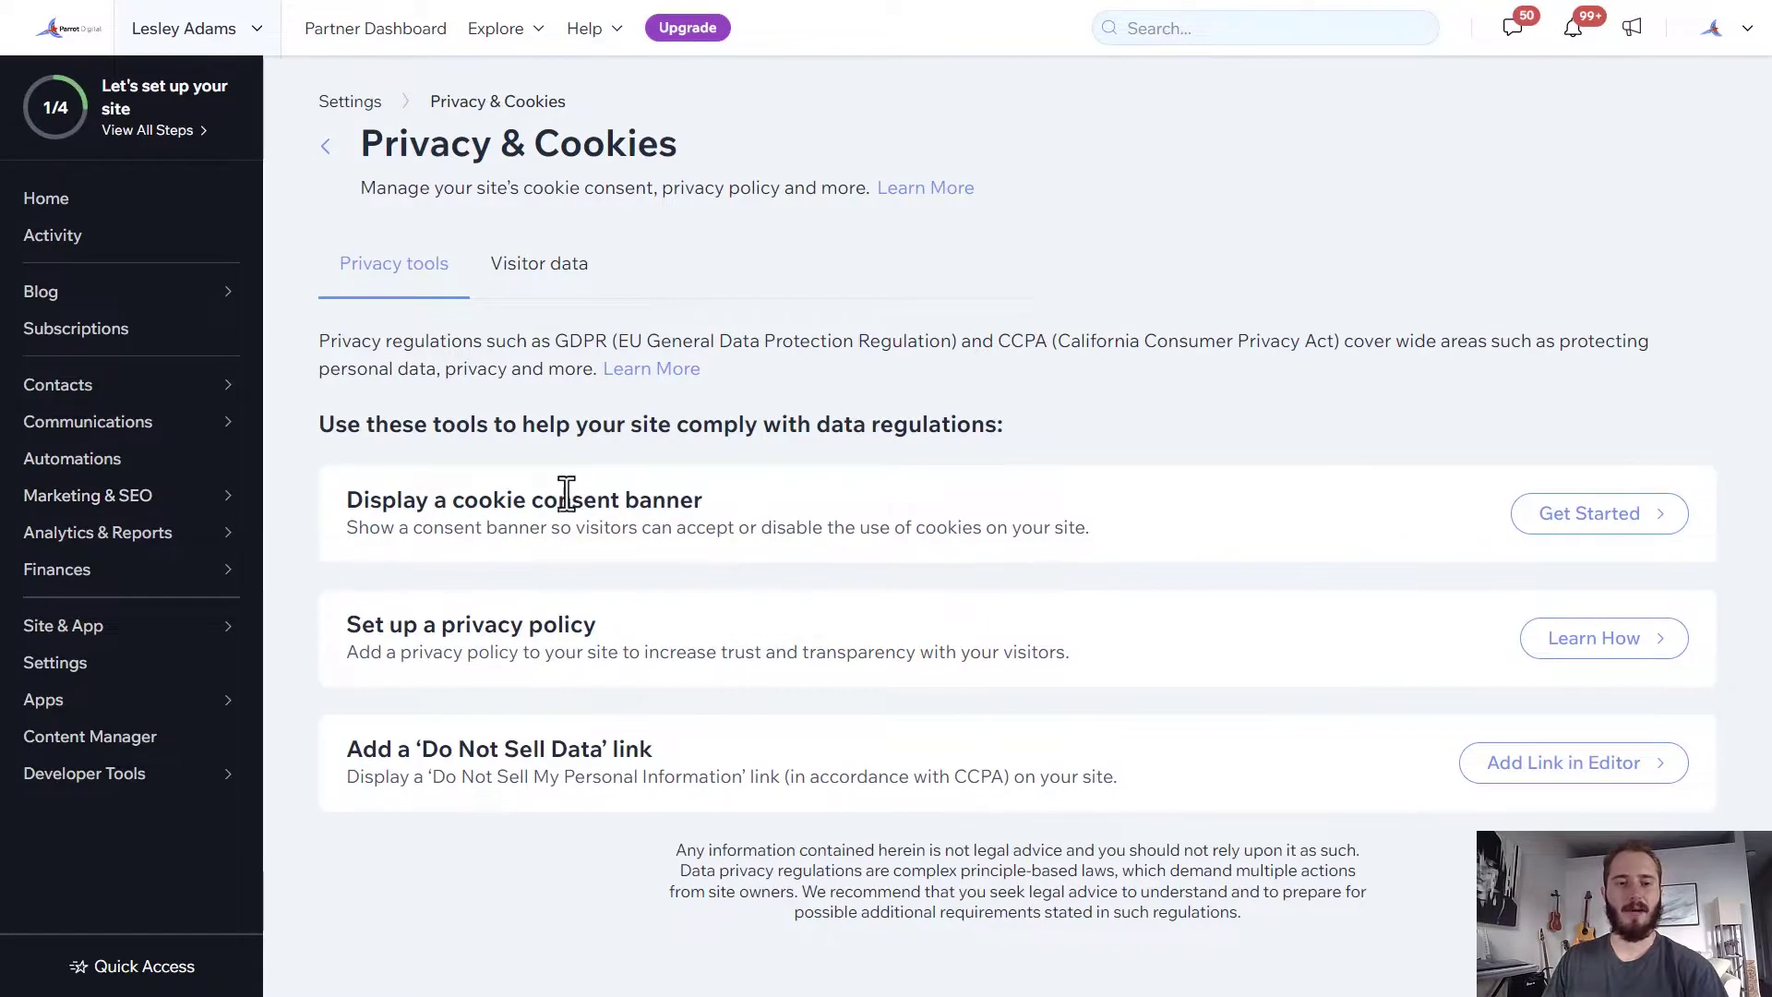
left_click(1560, 533)
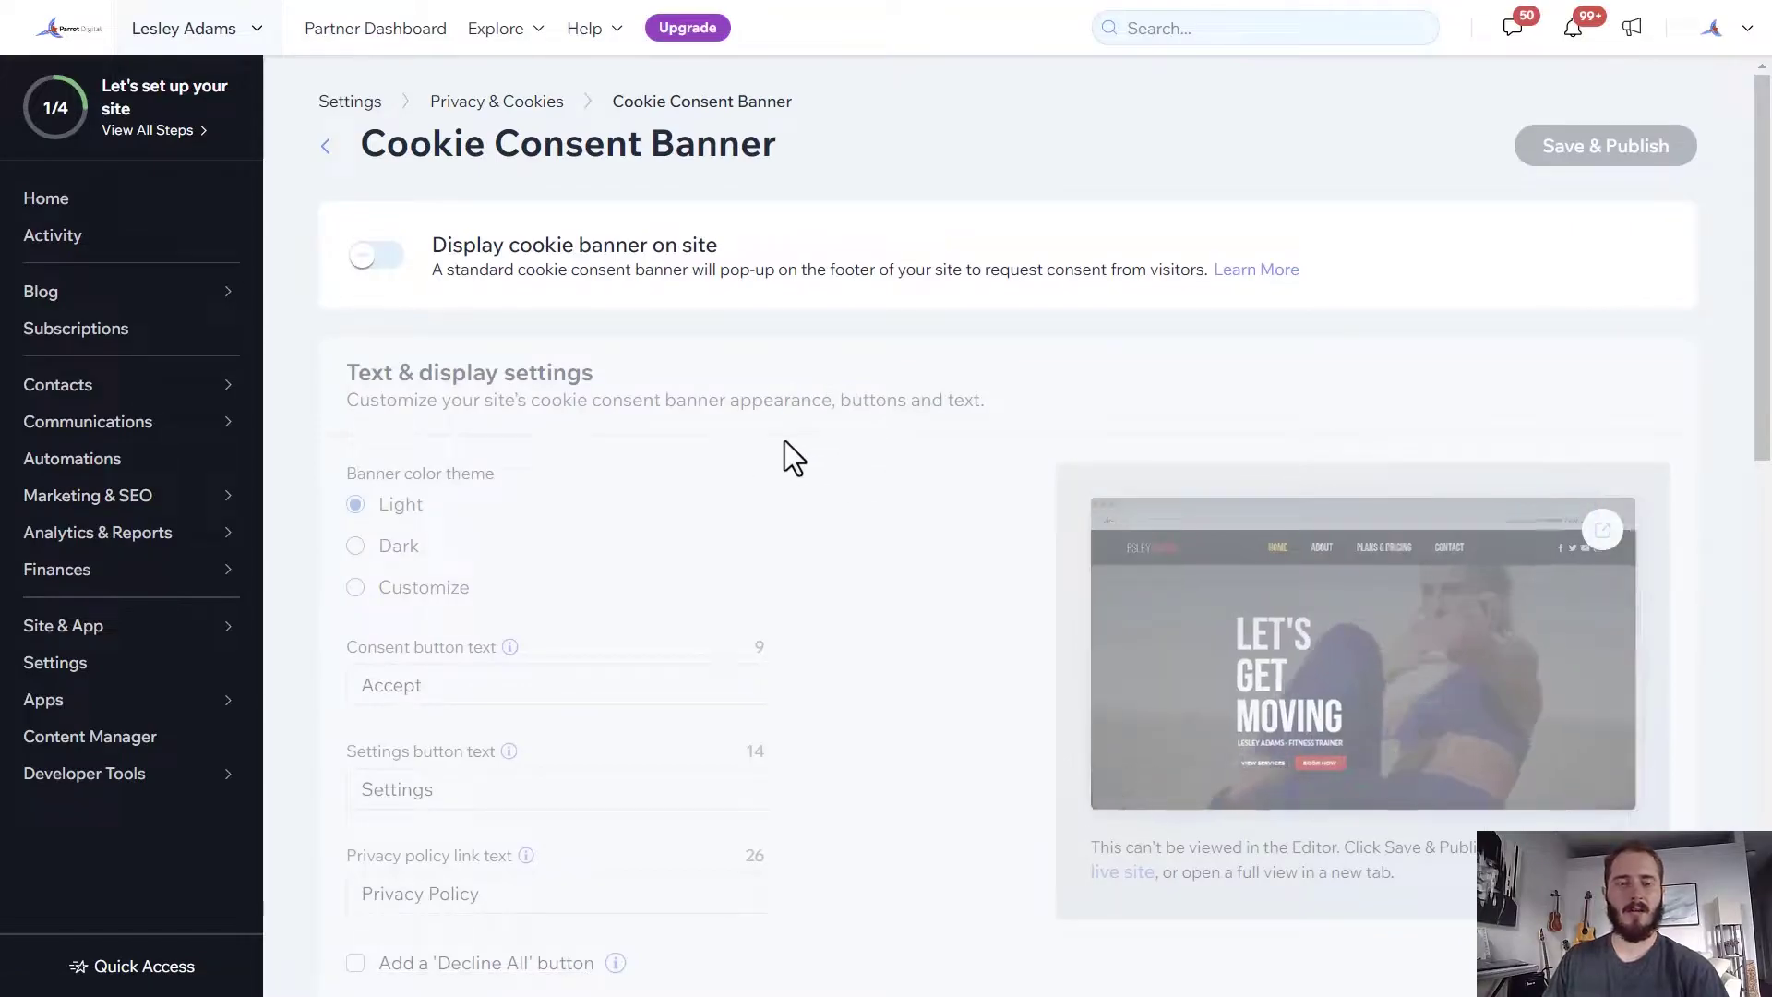
left_click(374, 255)
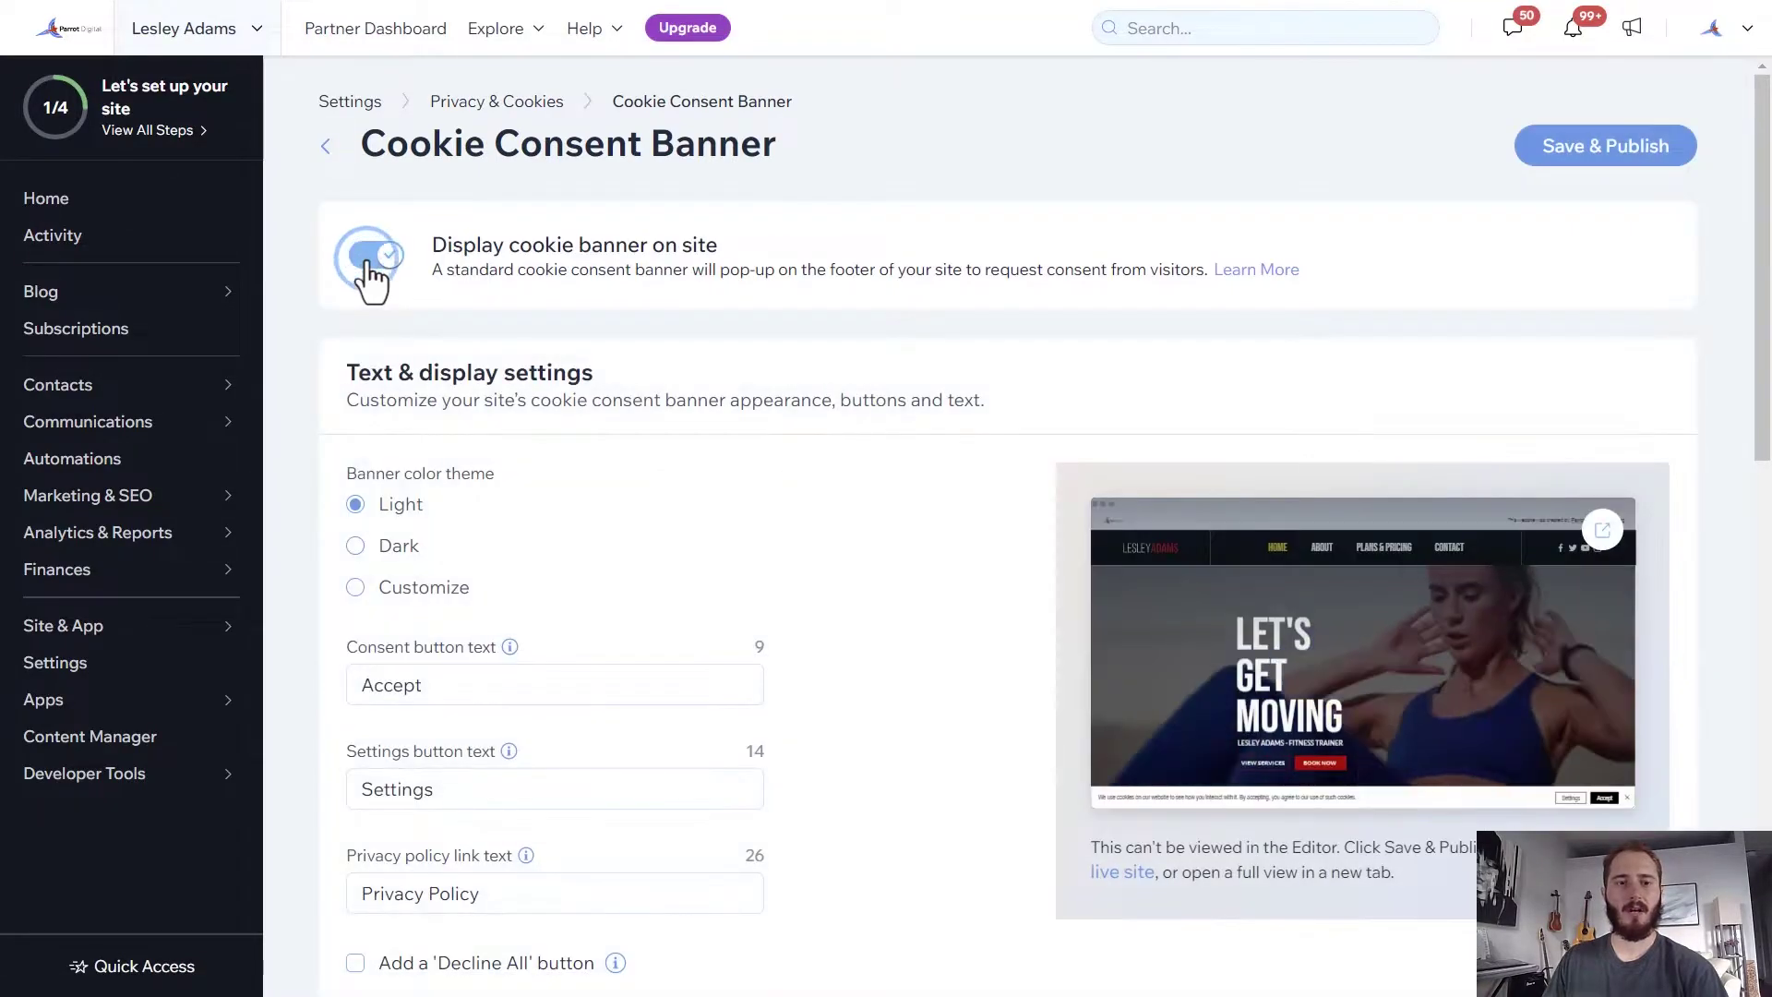
scroll(642, 408, "down", 2)
scroll(652, 400, "down", 3)
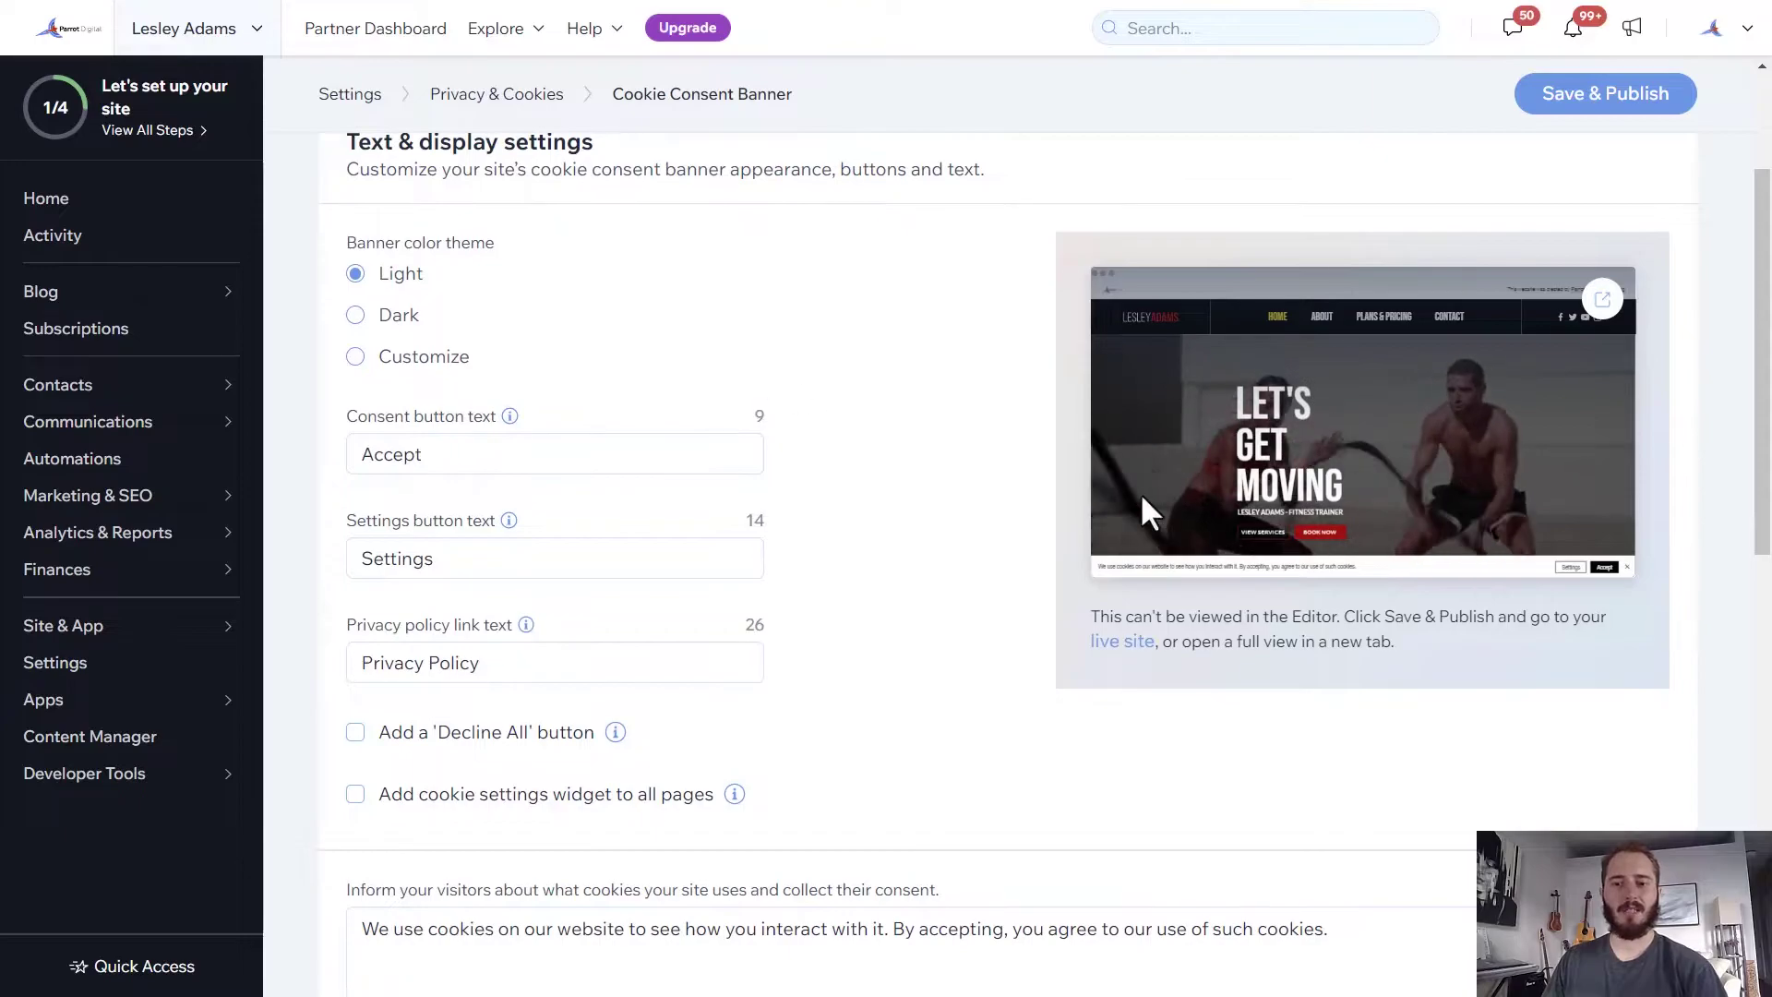
scroll(1045, 467, "down", 3)
scroll(949, 429, "down", 2)
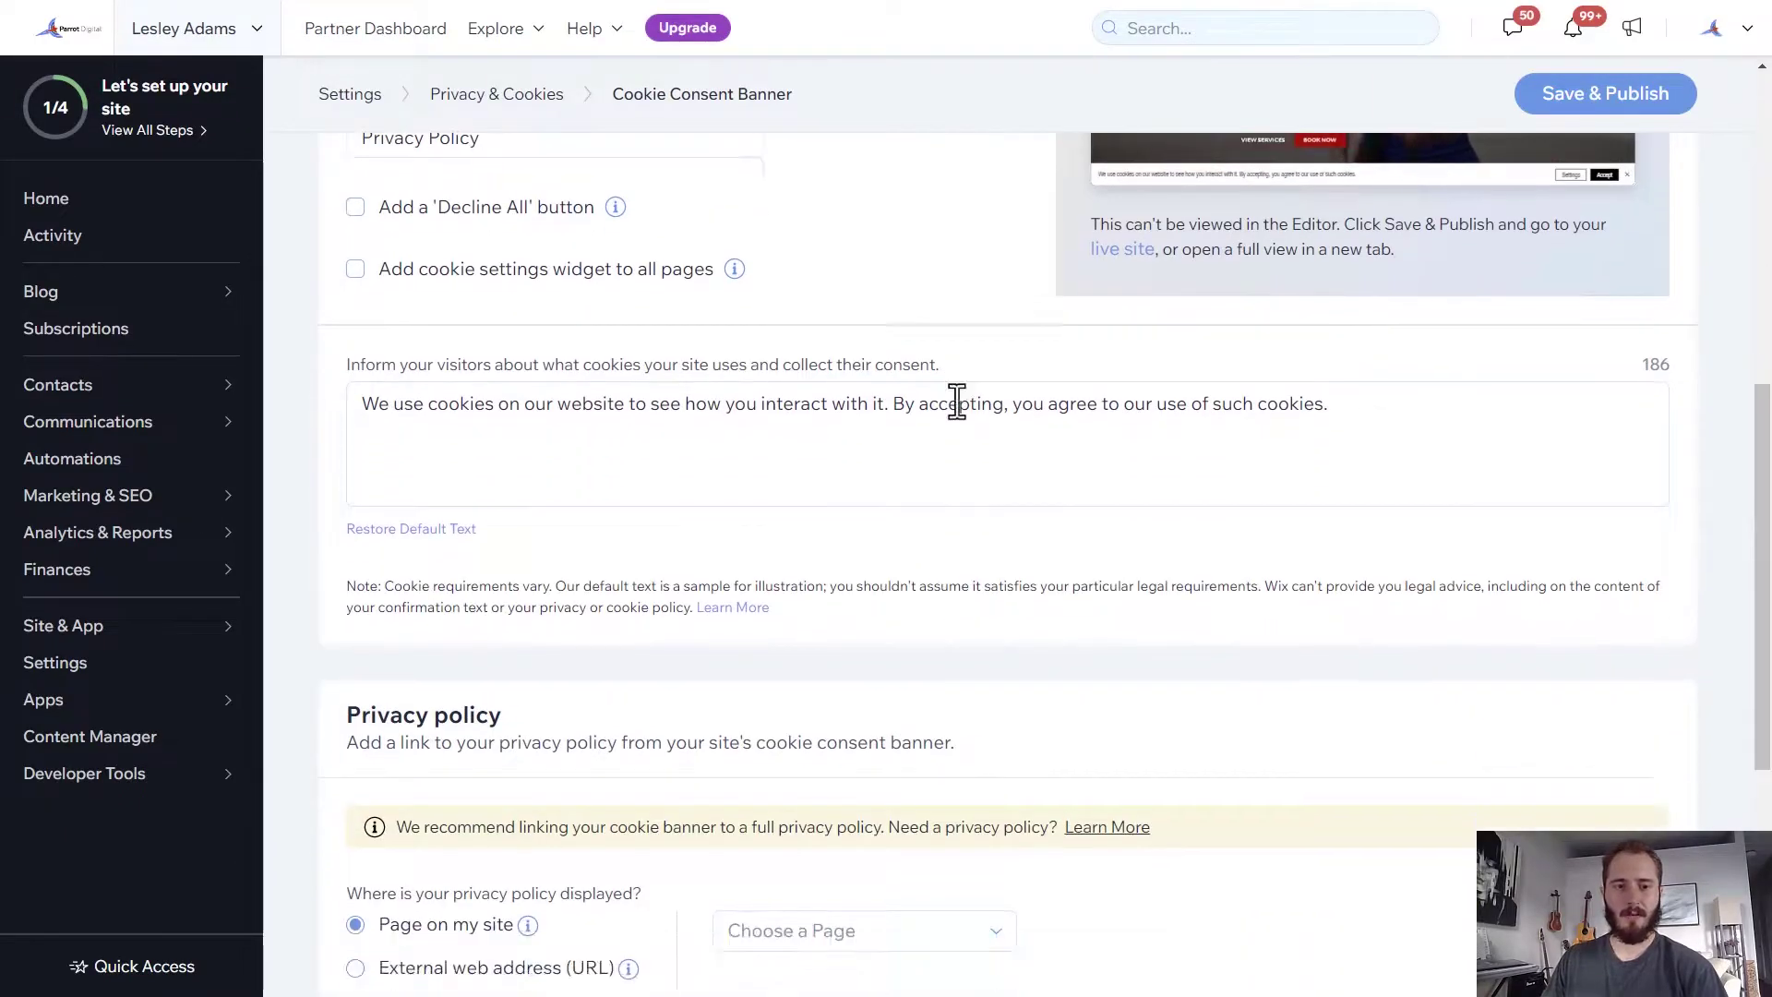
scroll(955, 404, "down", 1)
scroll(948, 402, "up", 4)
scroll(921, 415, "up", 2)
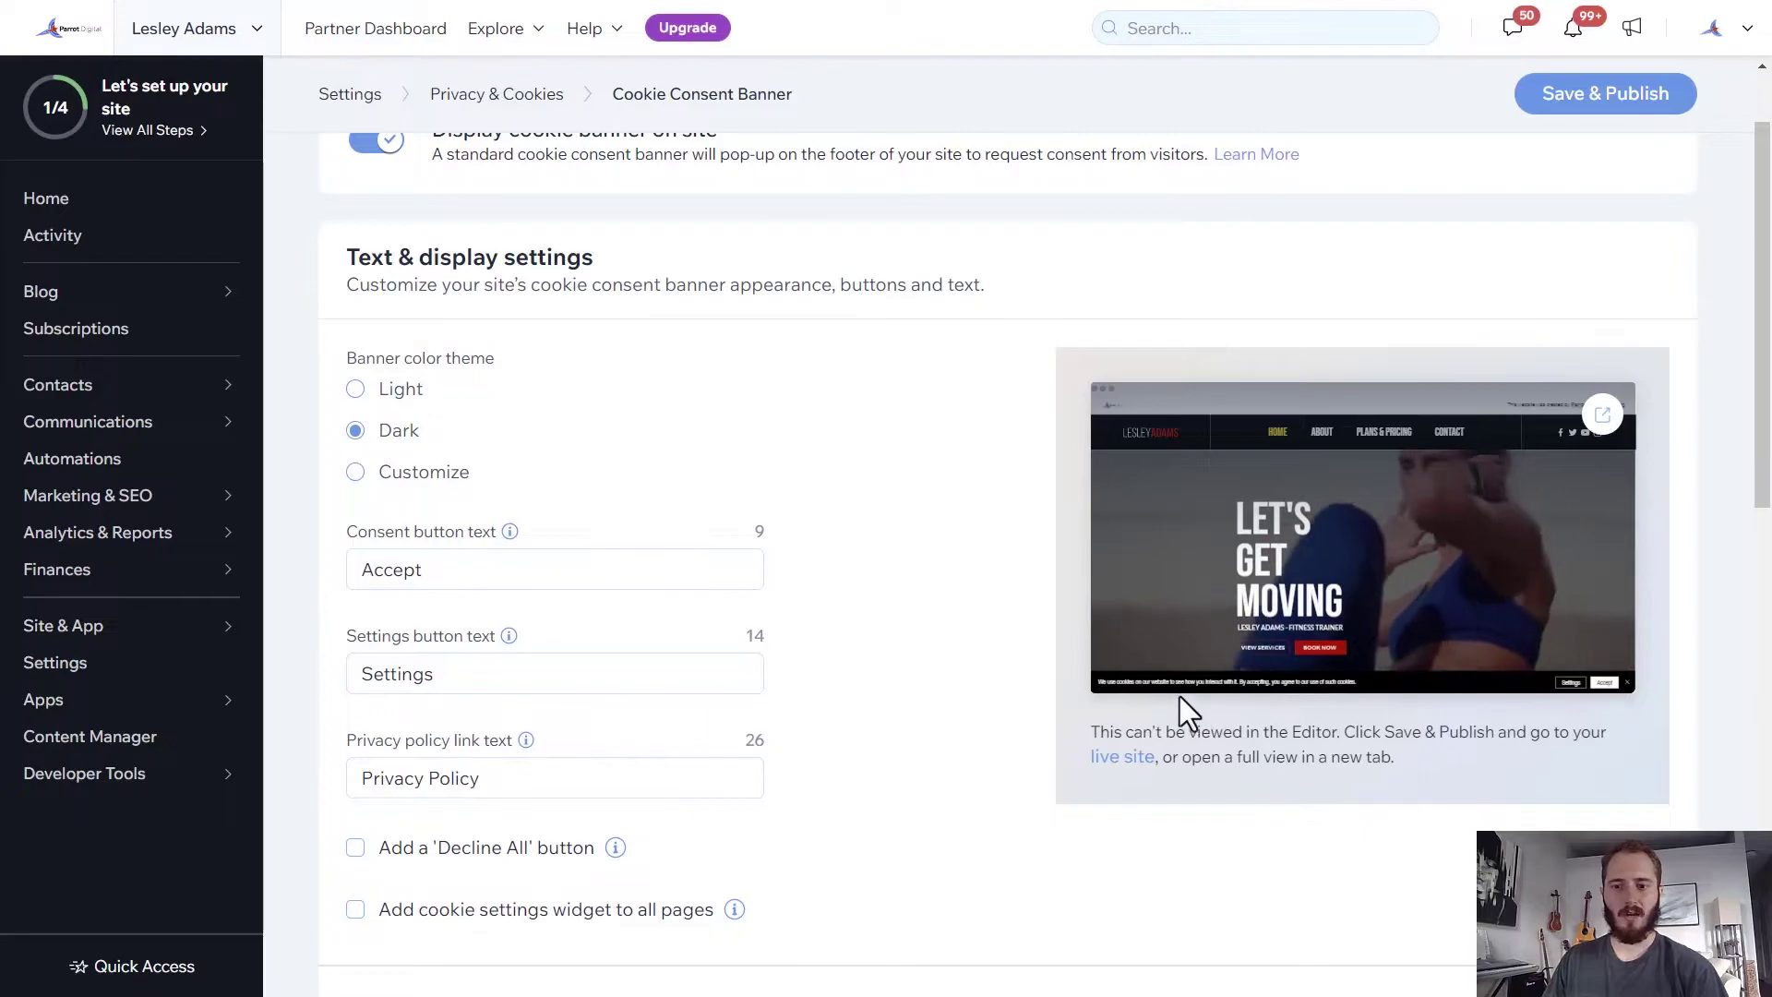
- Rename the banner buttons to 'Accept Cookies' and 'Your Settings'
left_click(631, 568)
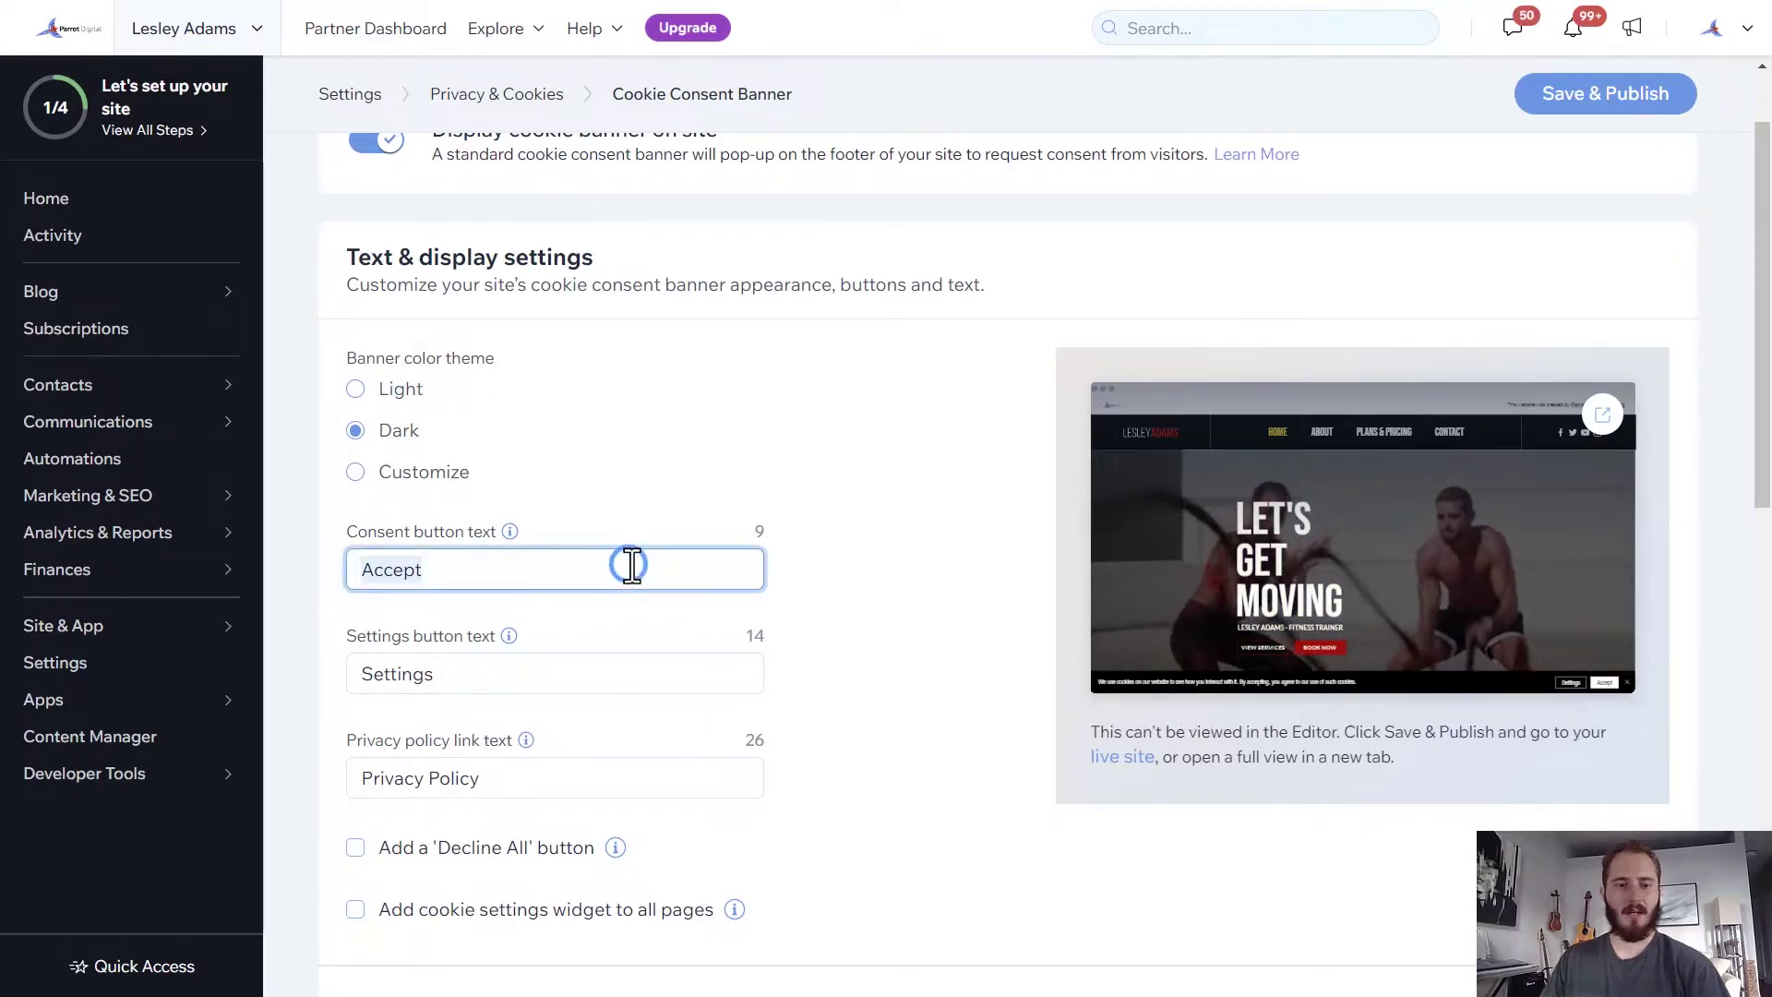
type(" Cookies")
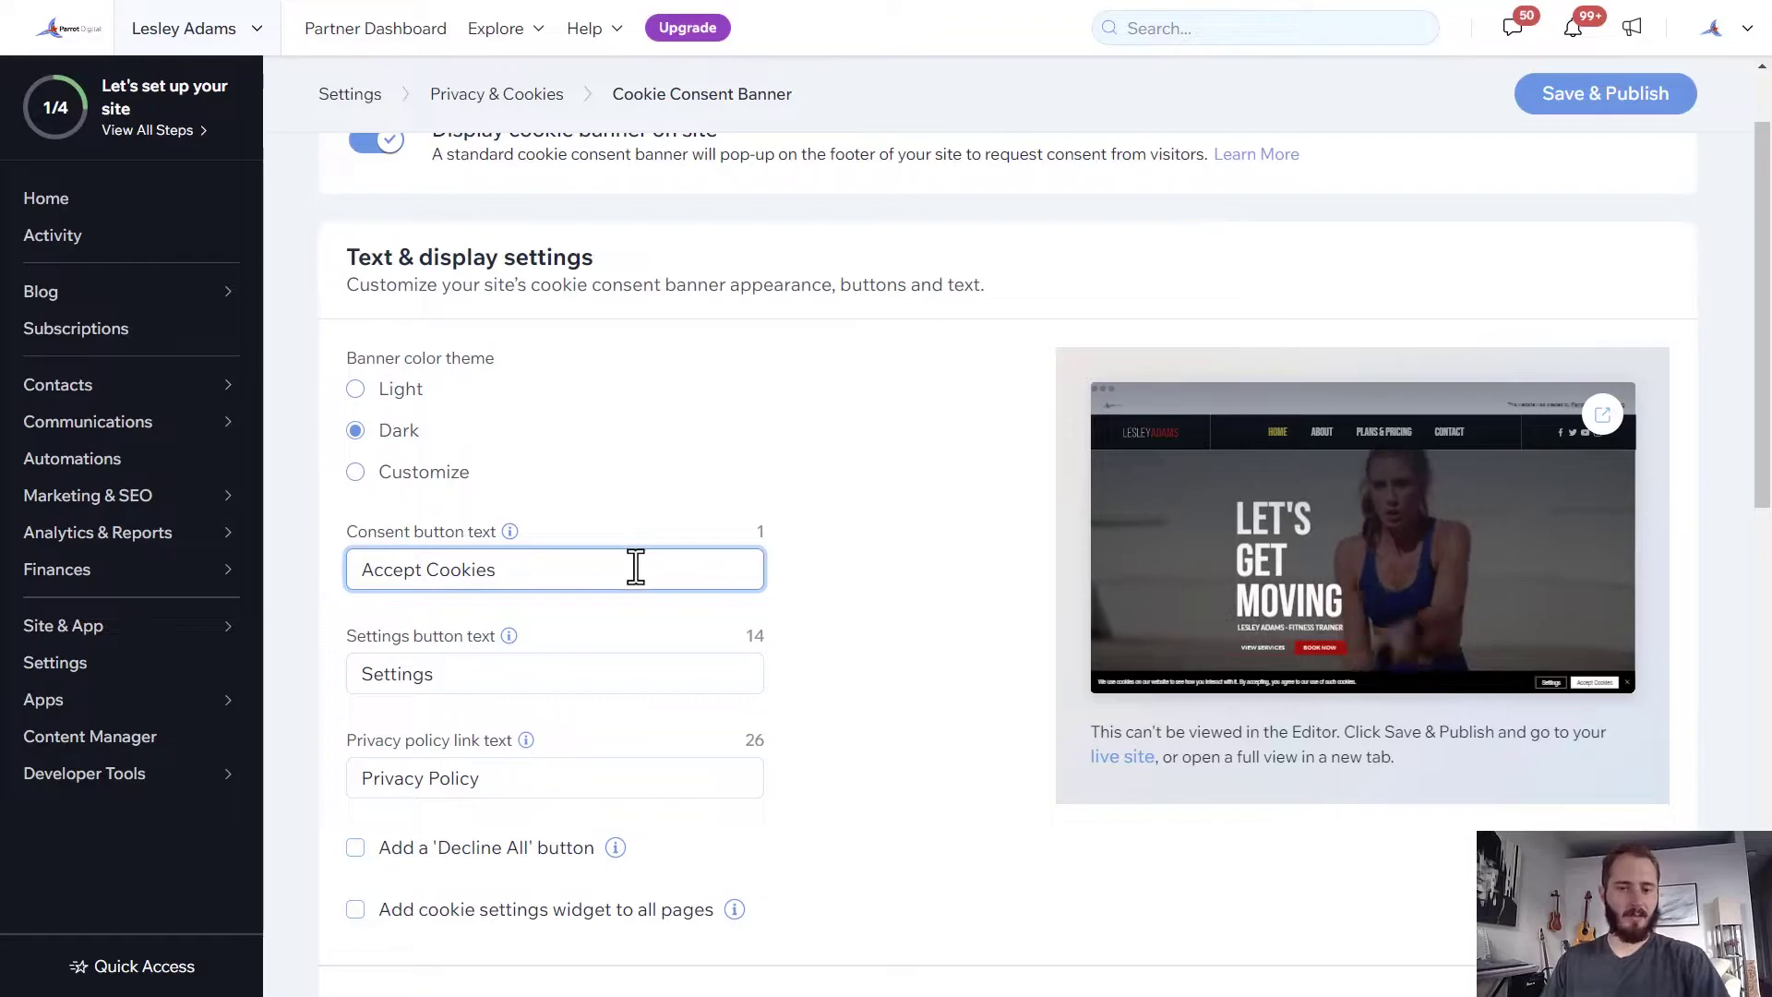
scroll(612, 565, "down", 1)
left_click(553, 560)
left_click(592, 661)
type("Your")
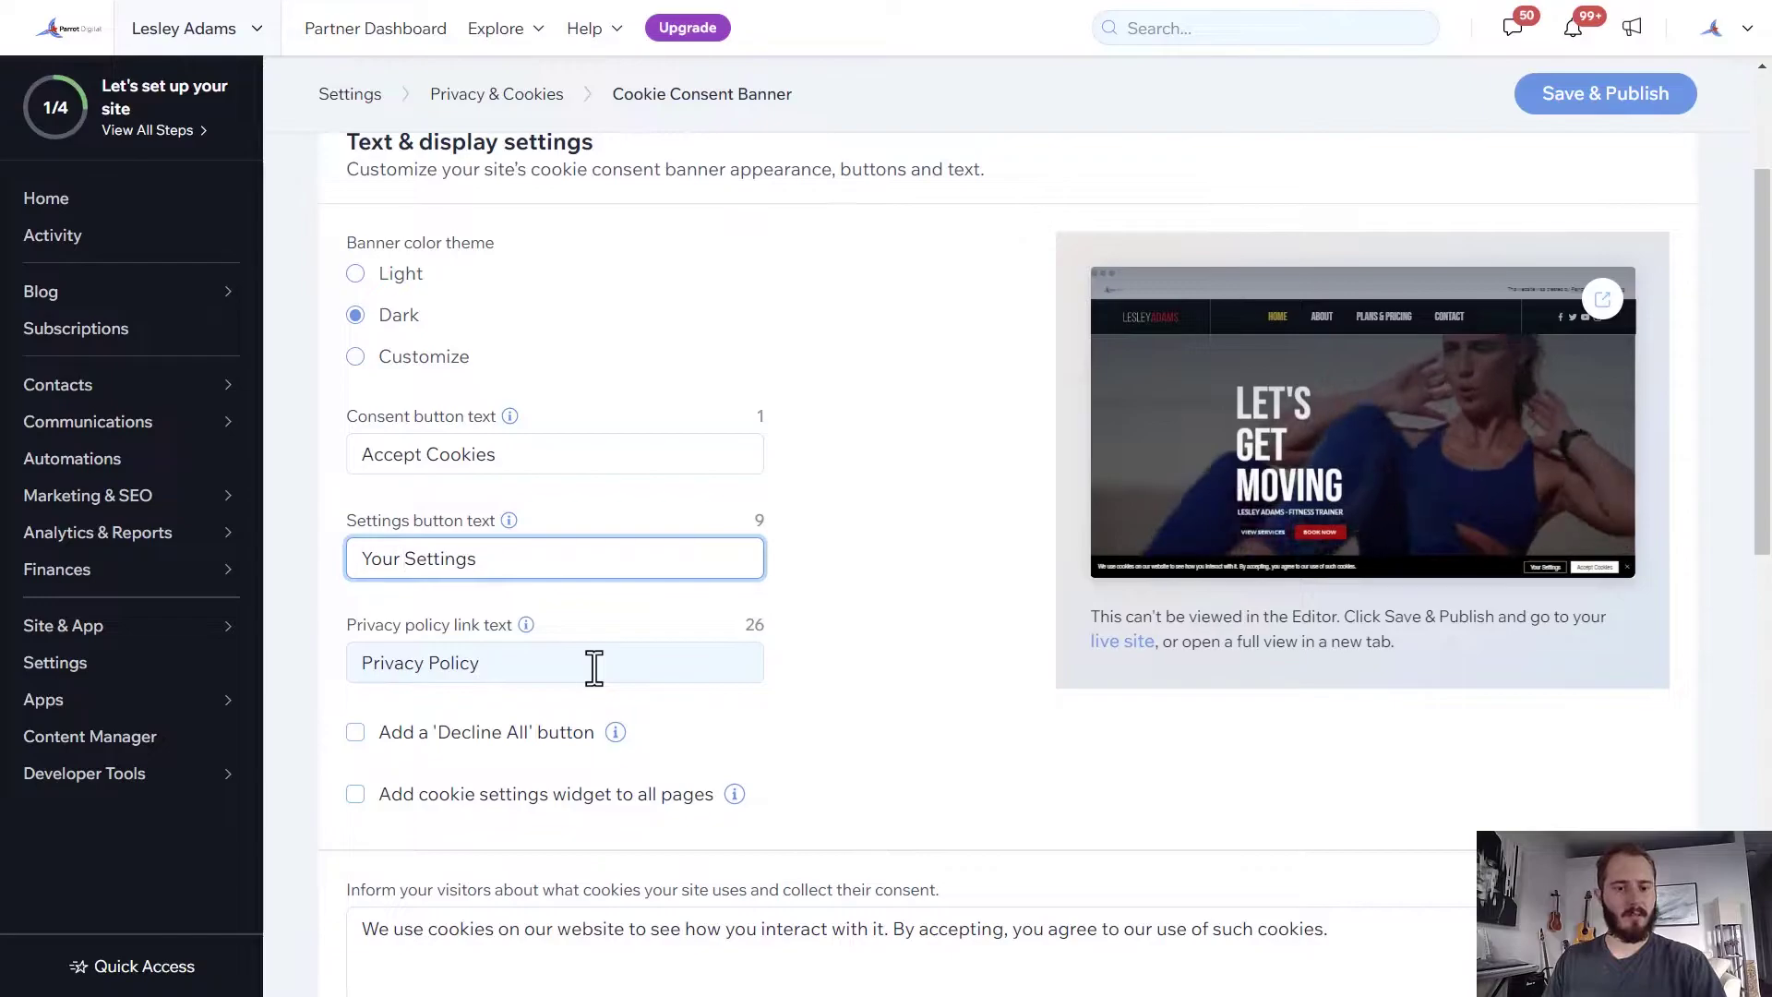
scroll(581, 651, "down", 4)
scroll(567, 650, "down", 3)
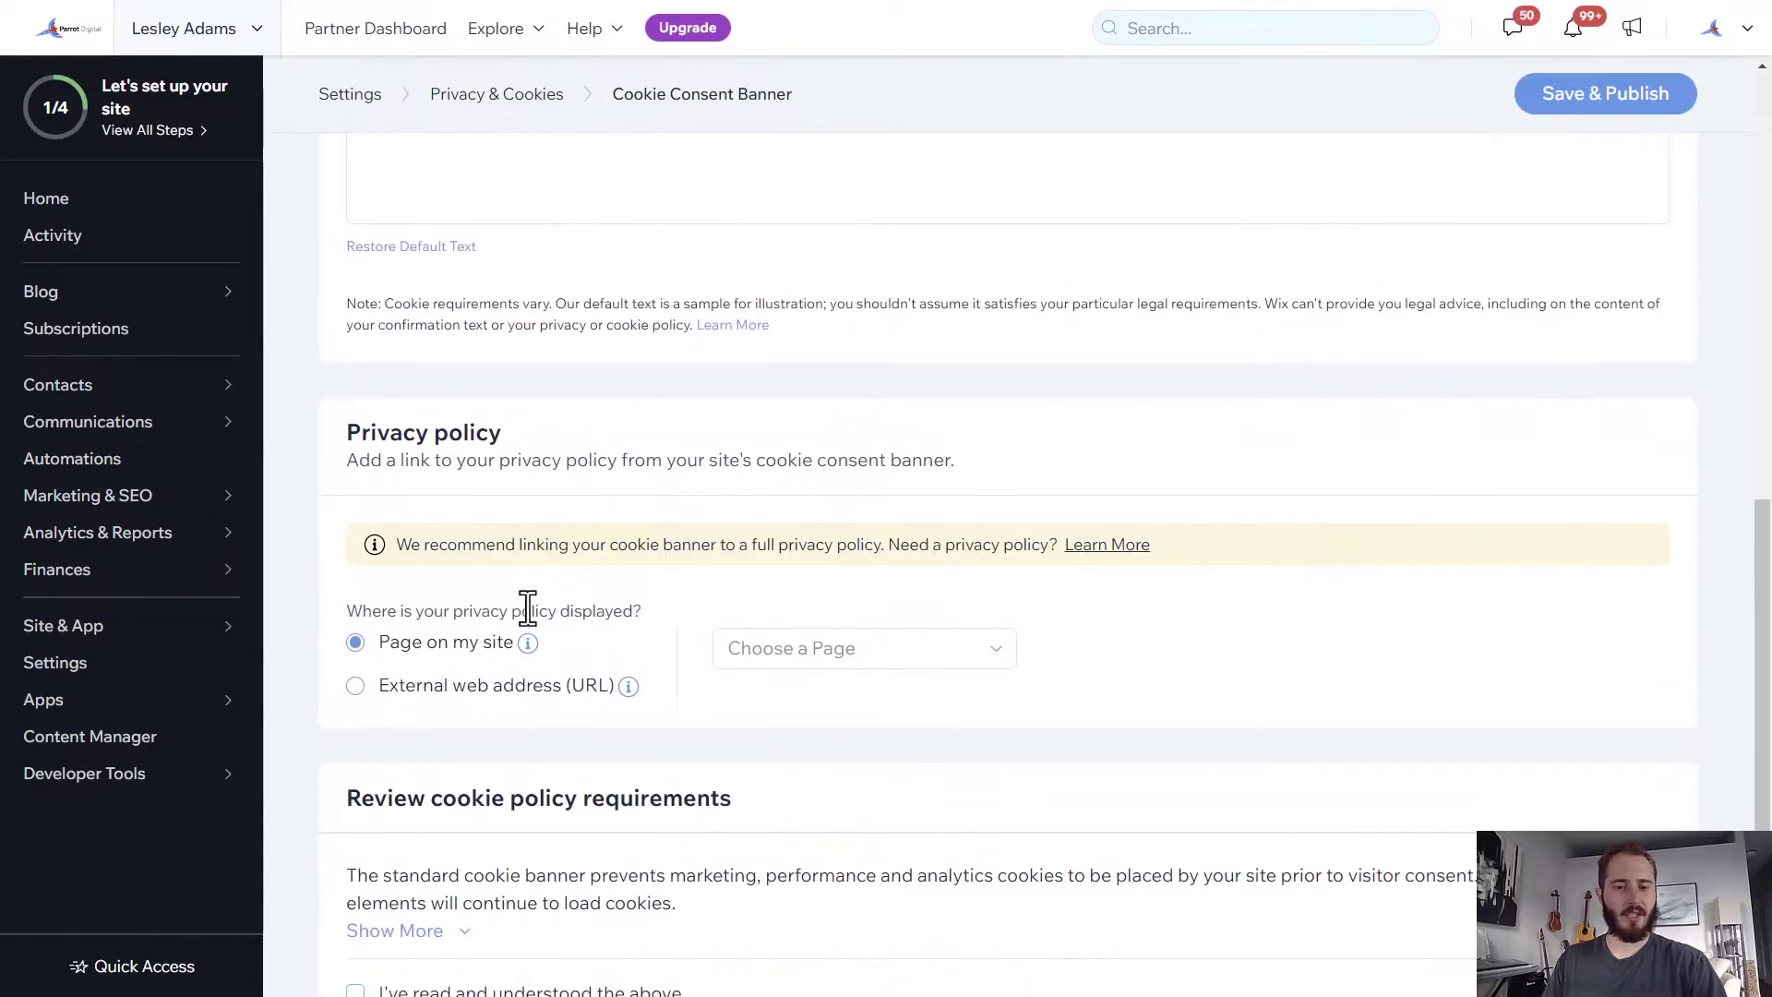
left_click(792, 647)
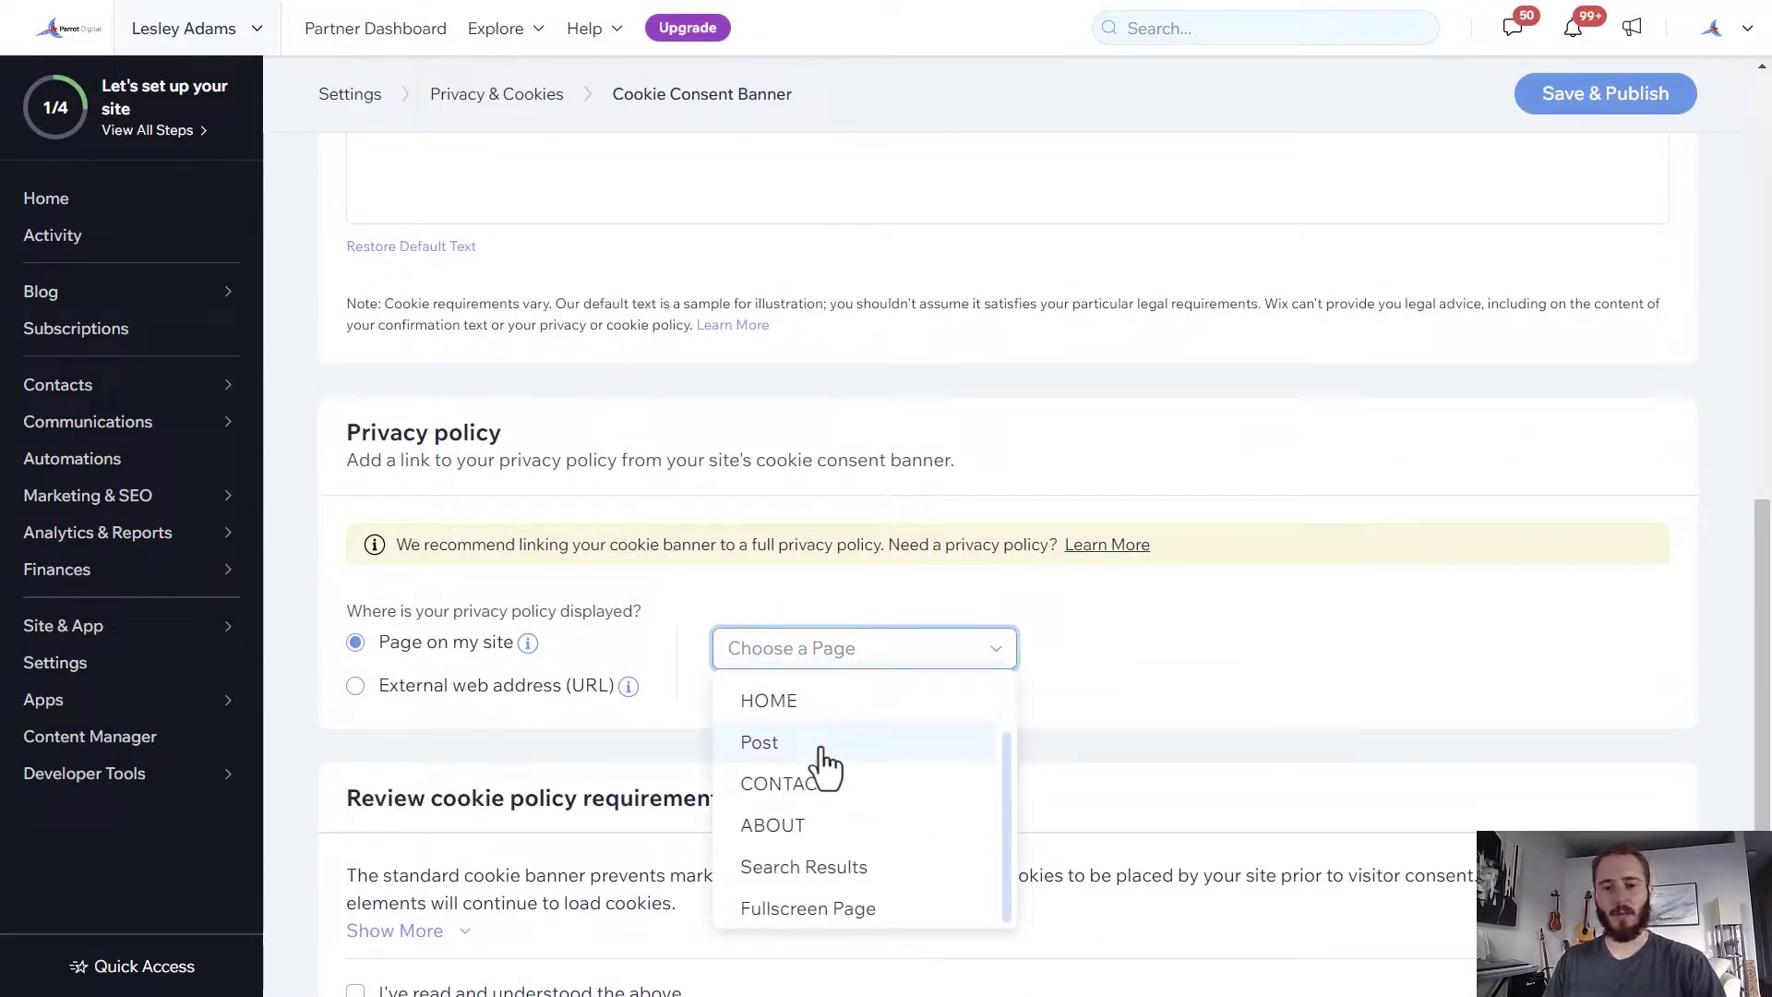
scroll(837, 757, "up", 1)
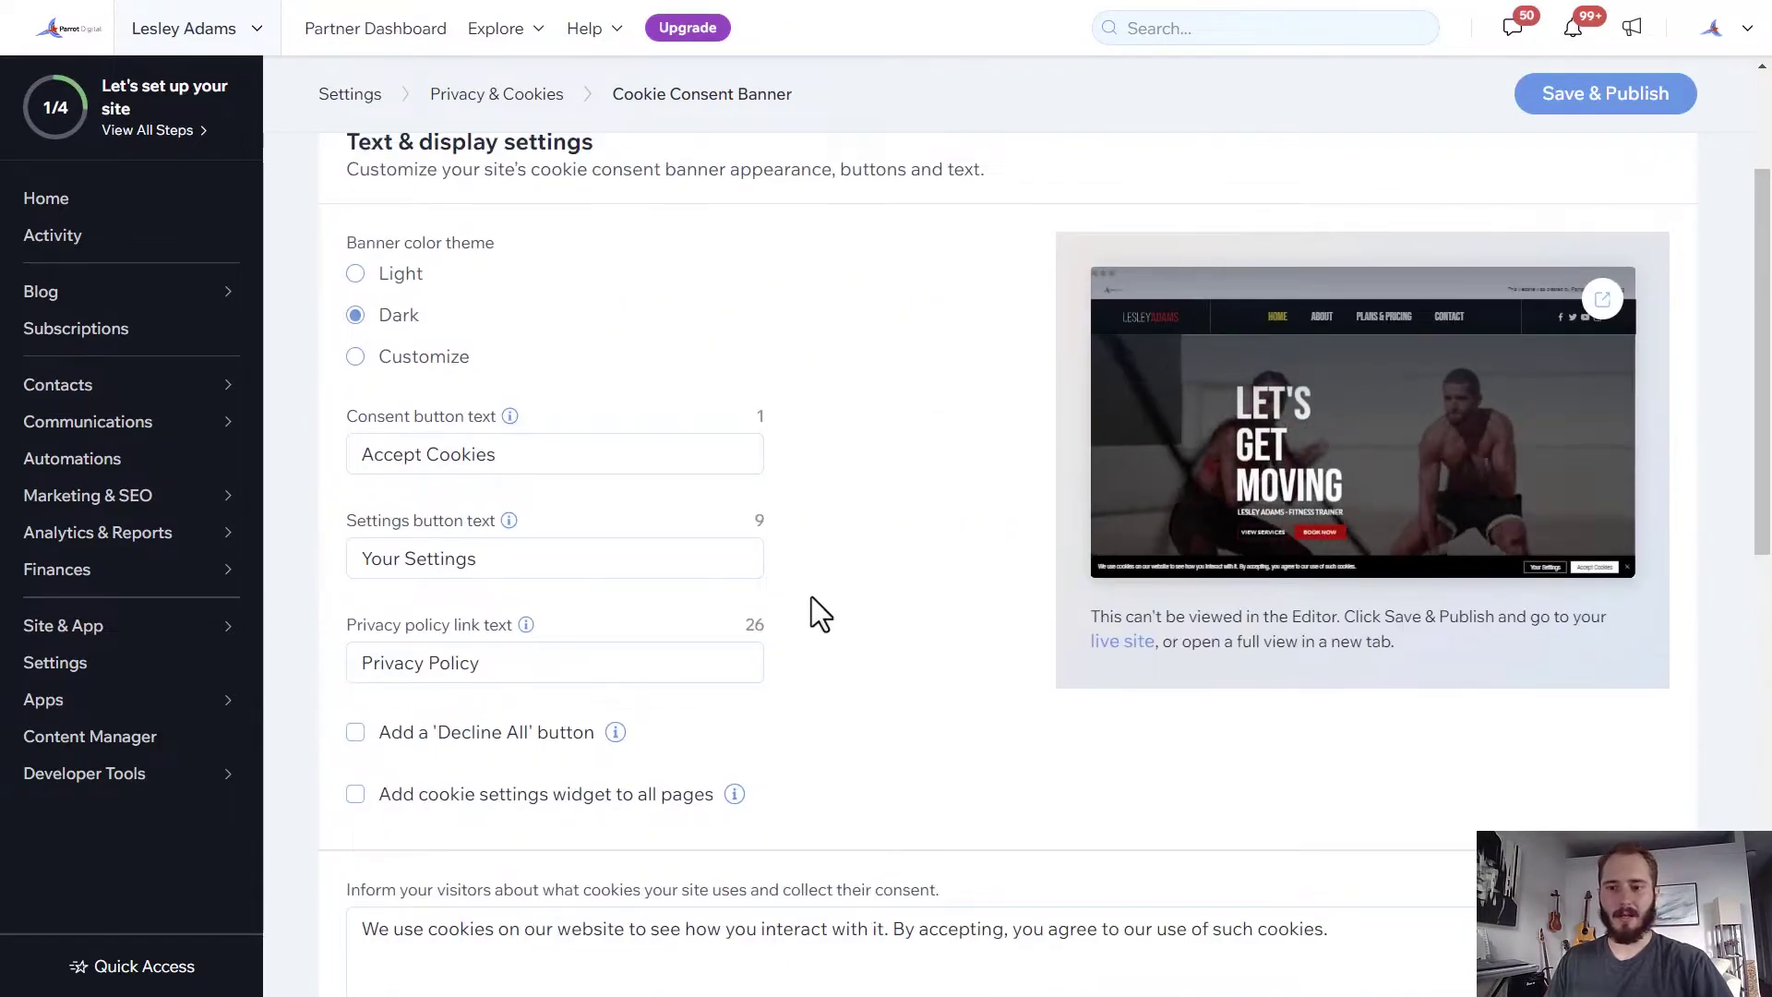
scroll(816, 600, "down", 8)
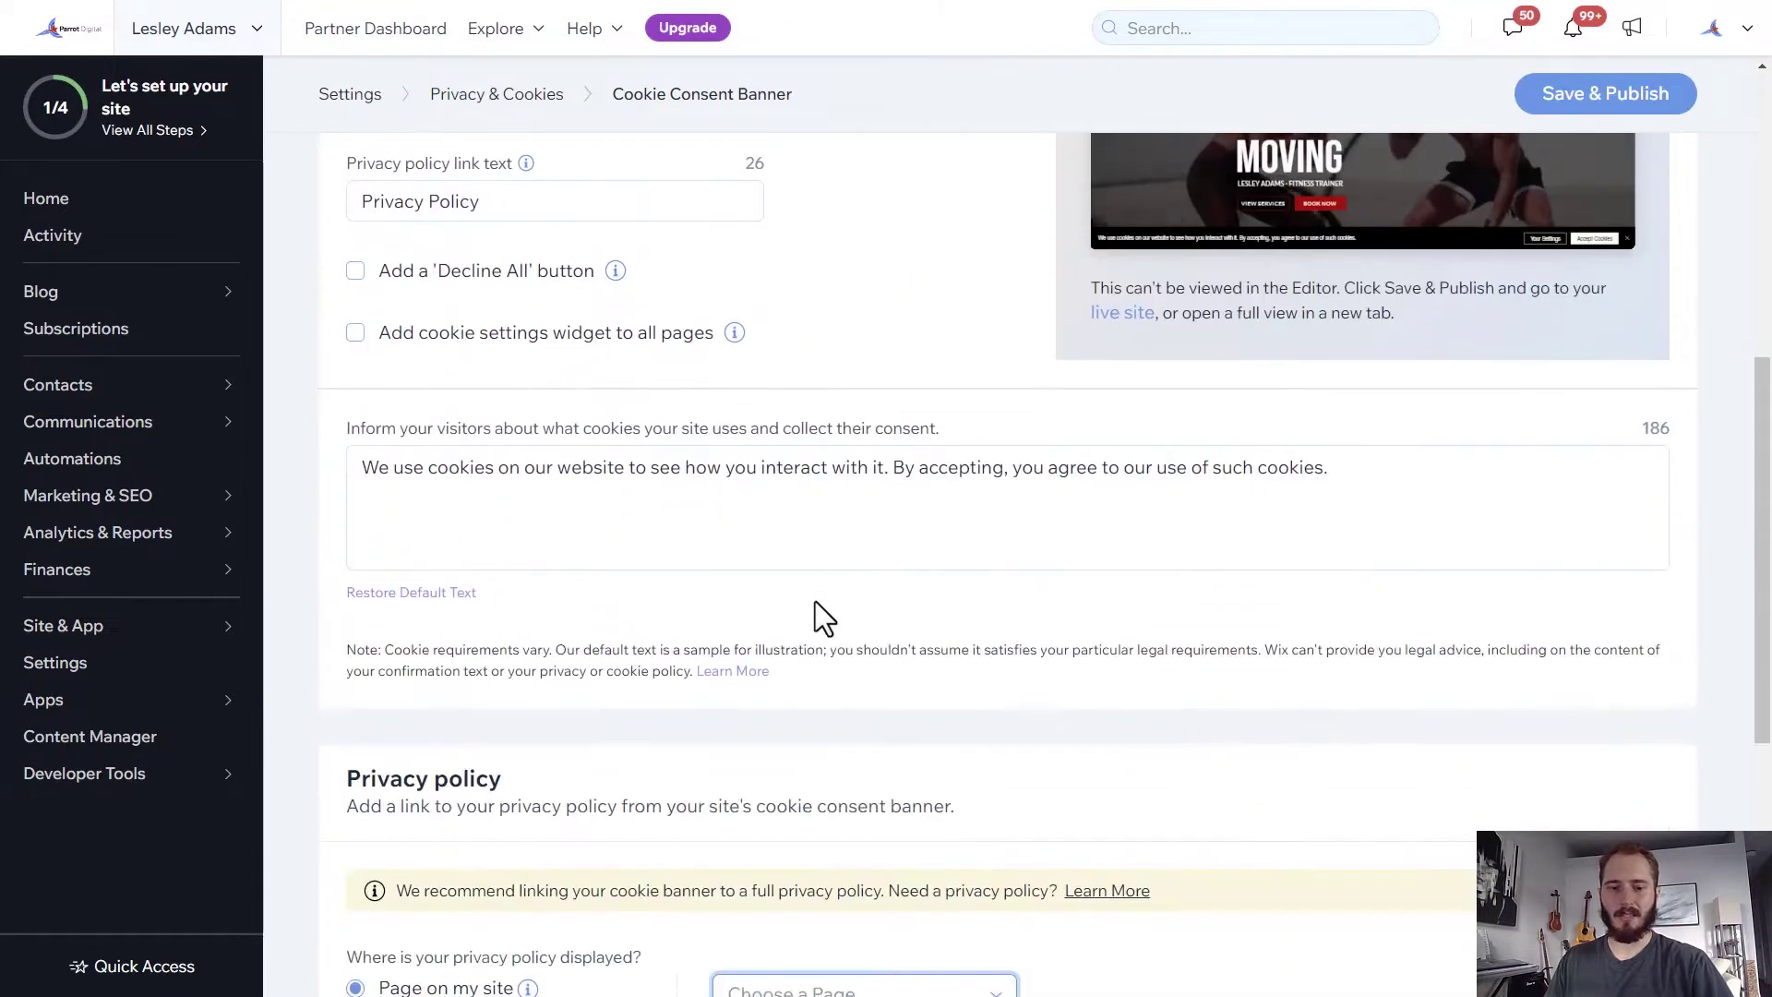
scroll(816, 601, "down", 5)
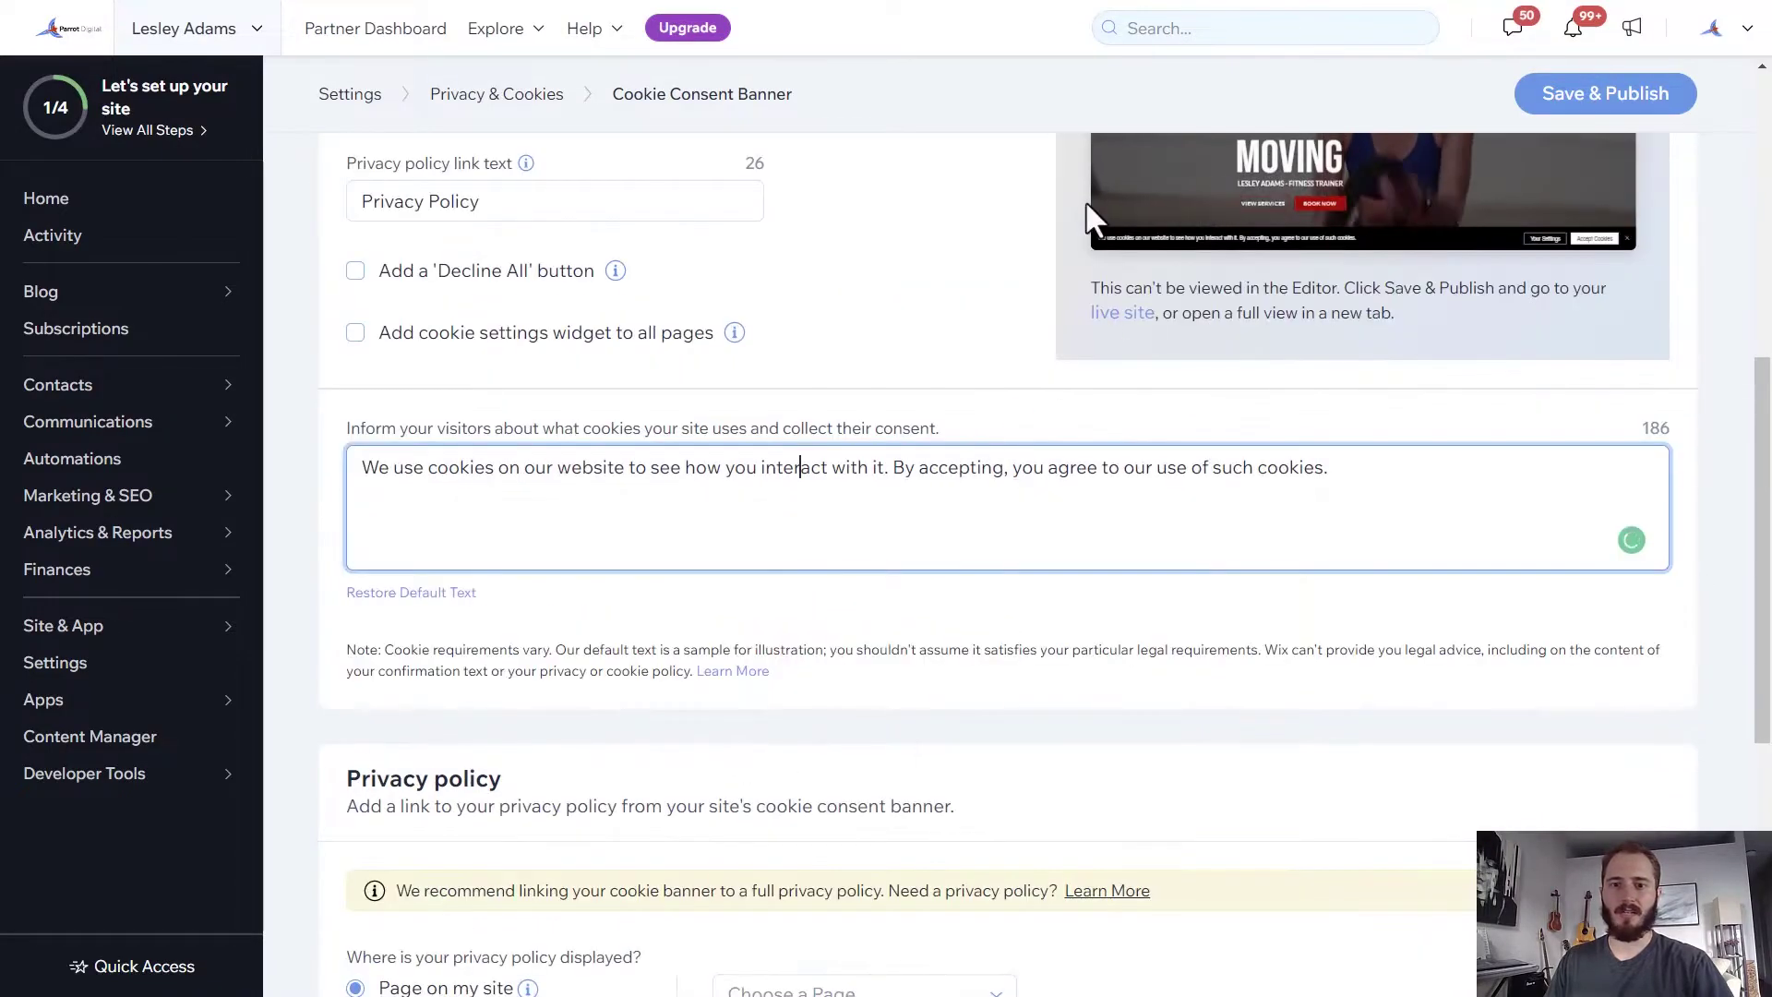
scroll(692, 458, "up", 2)
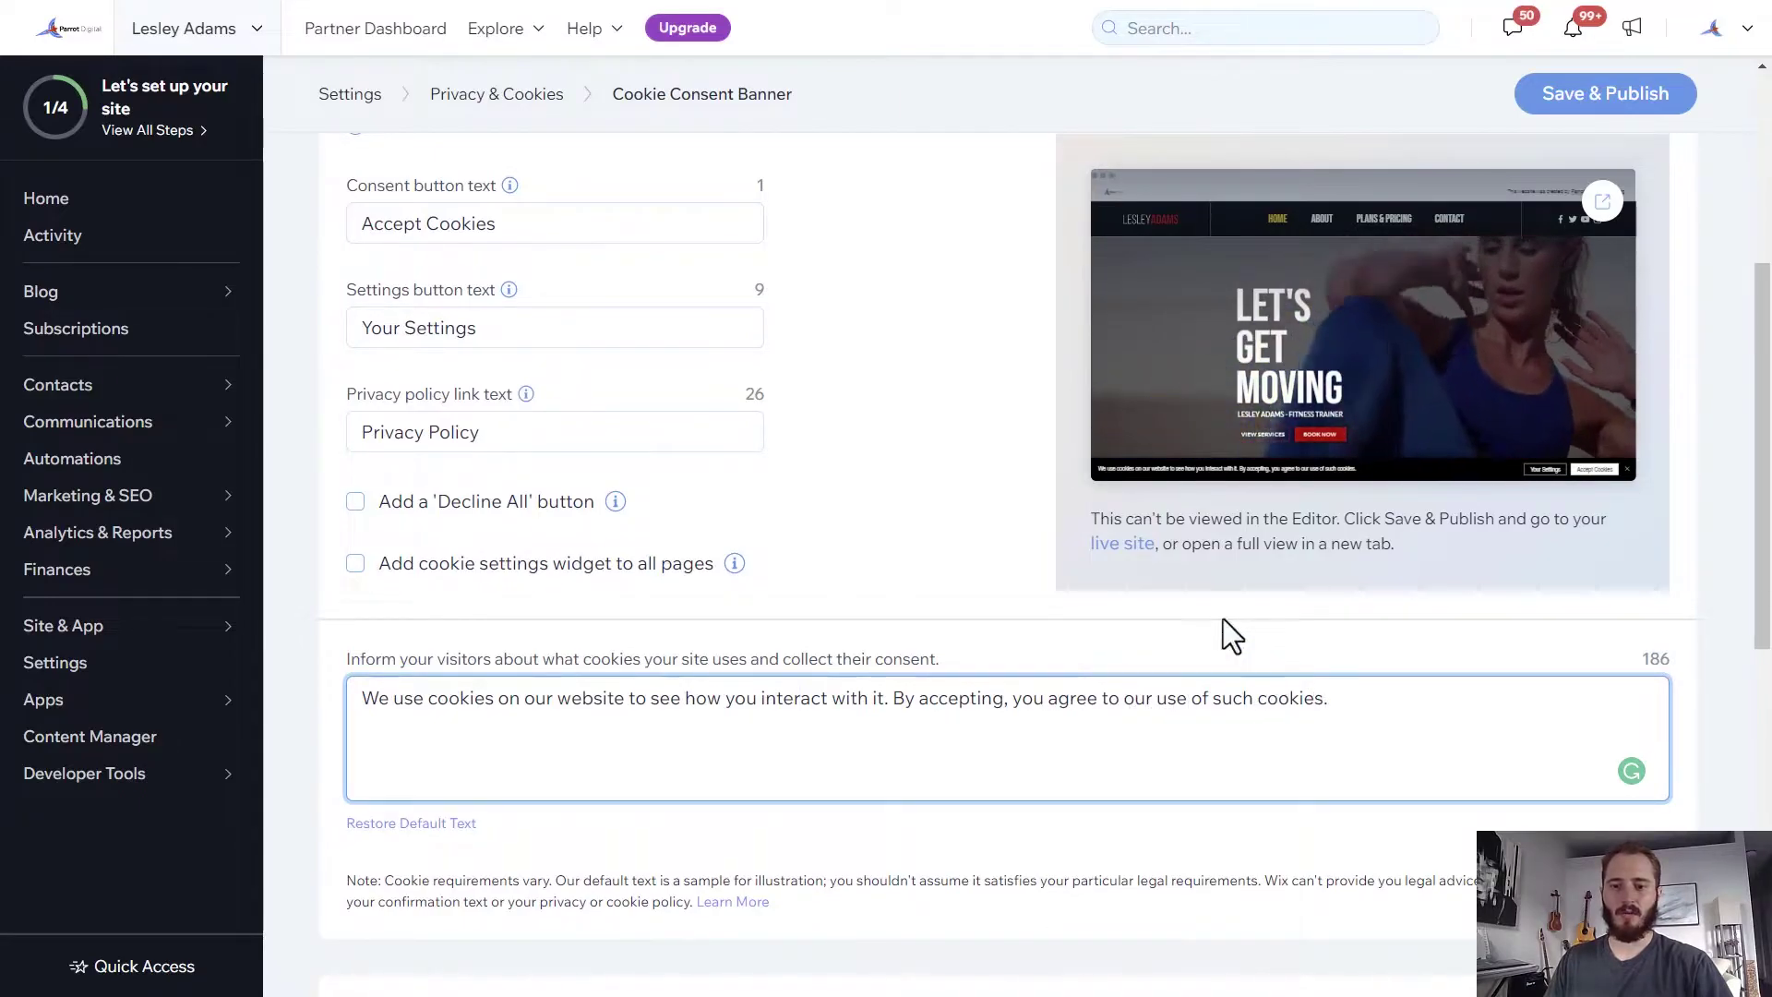
- Append 'Thank you!' to the banner message and enable the cookie settings widget on all pages
left_click(1404, 697)
key("BackSpace")
type("n")
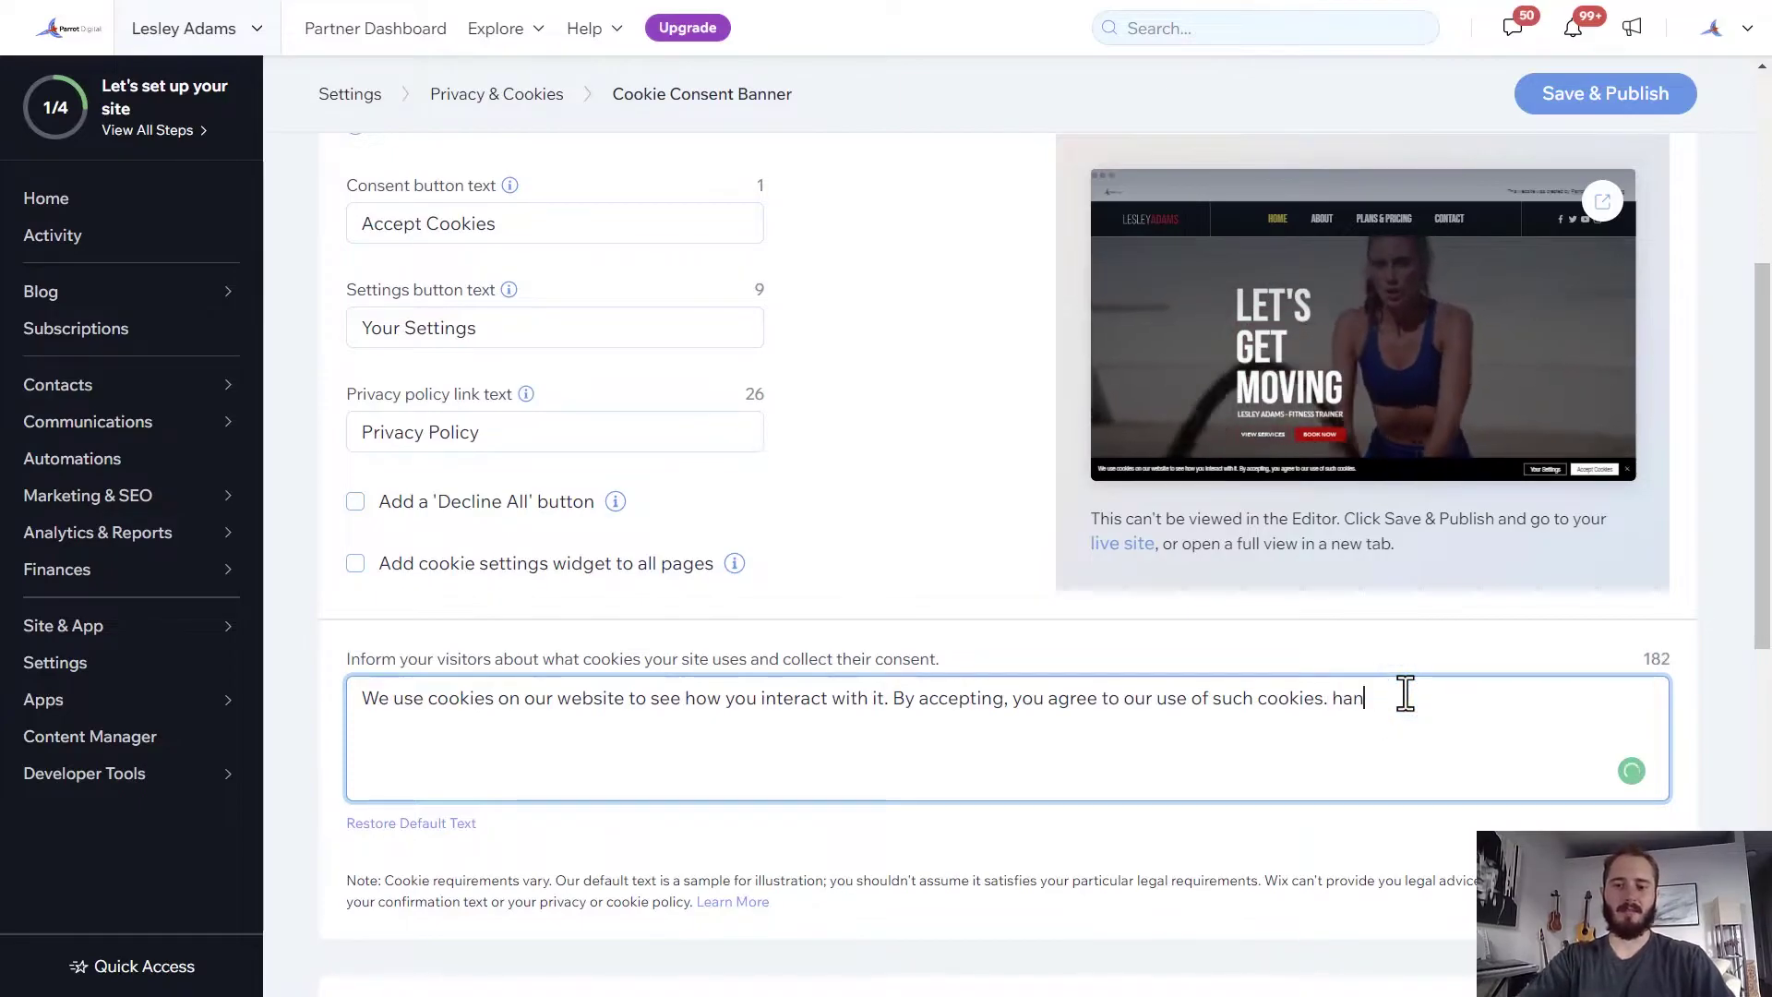
type("ank y")
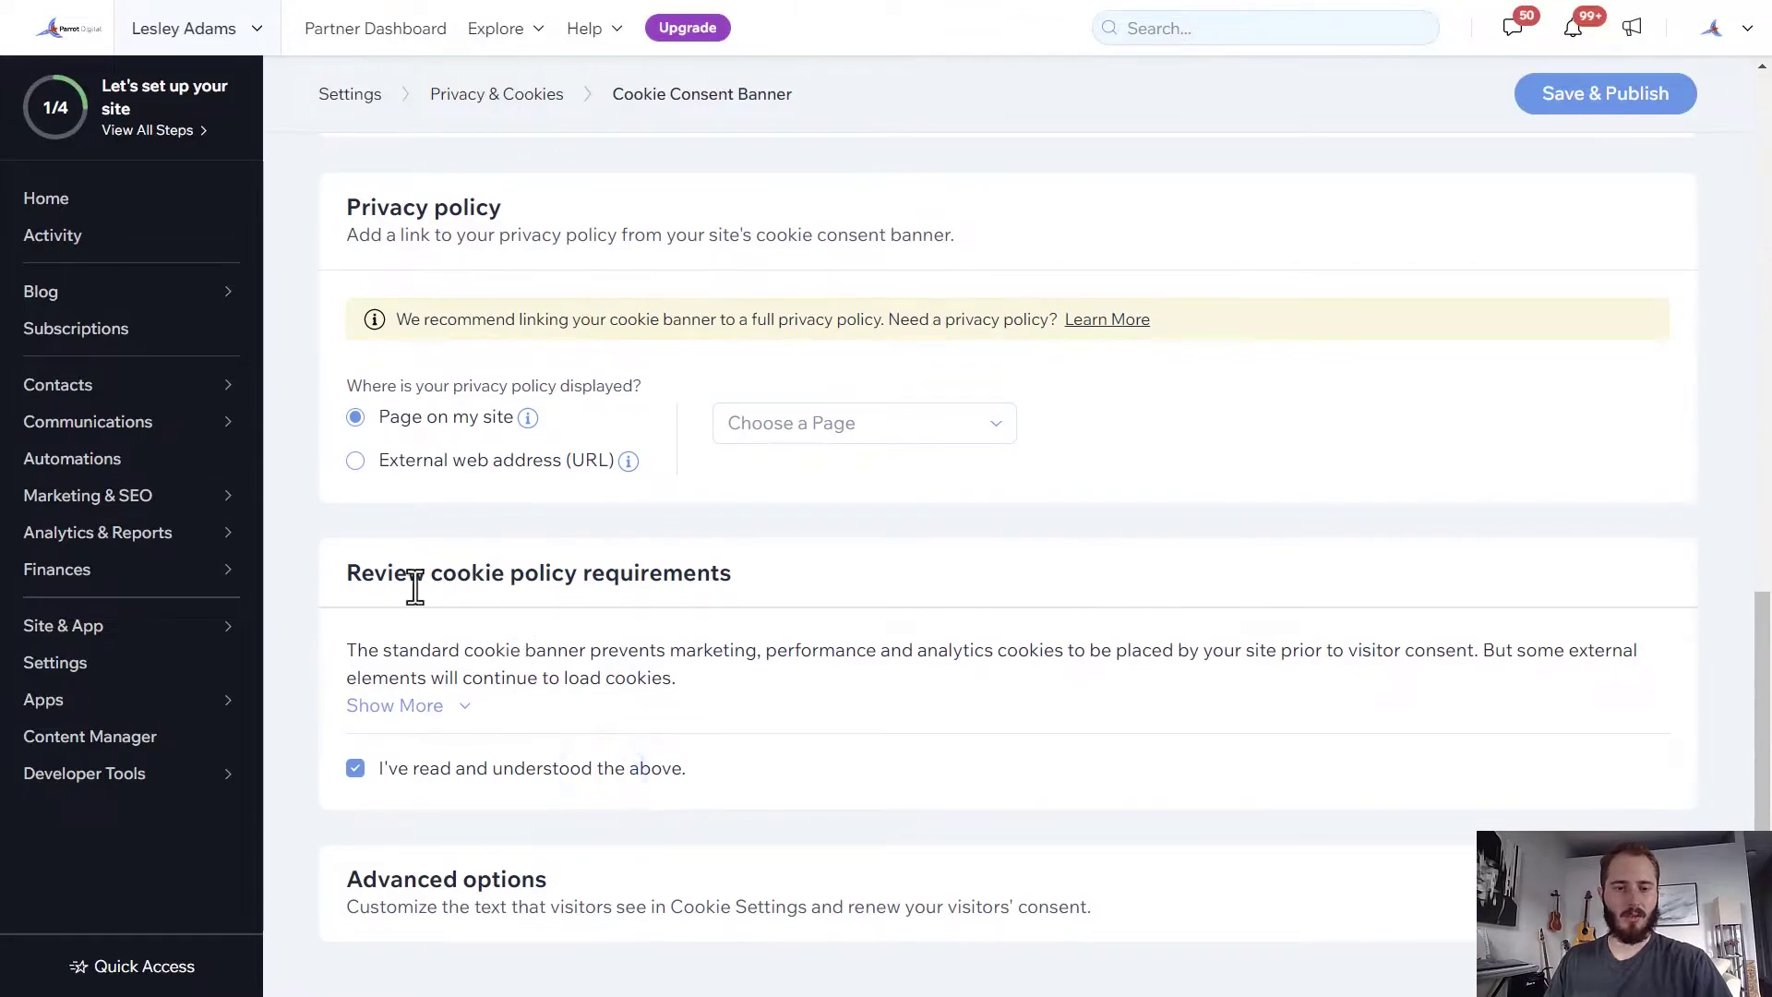
left_click(402, 706)
scroll(605, 661, "down", 3)
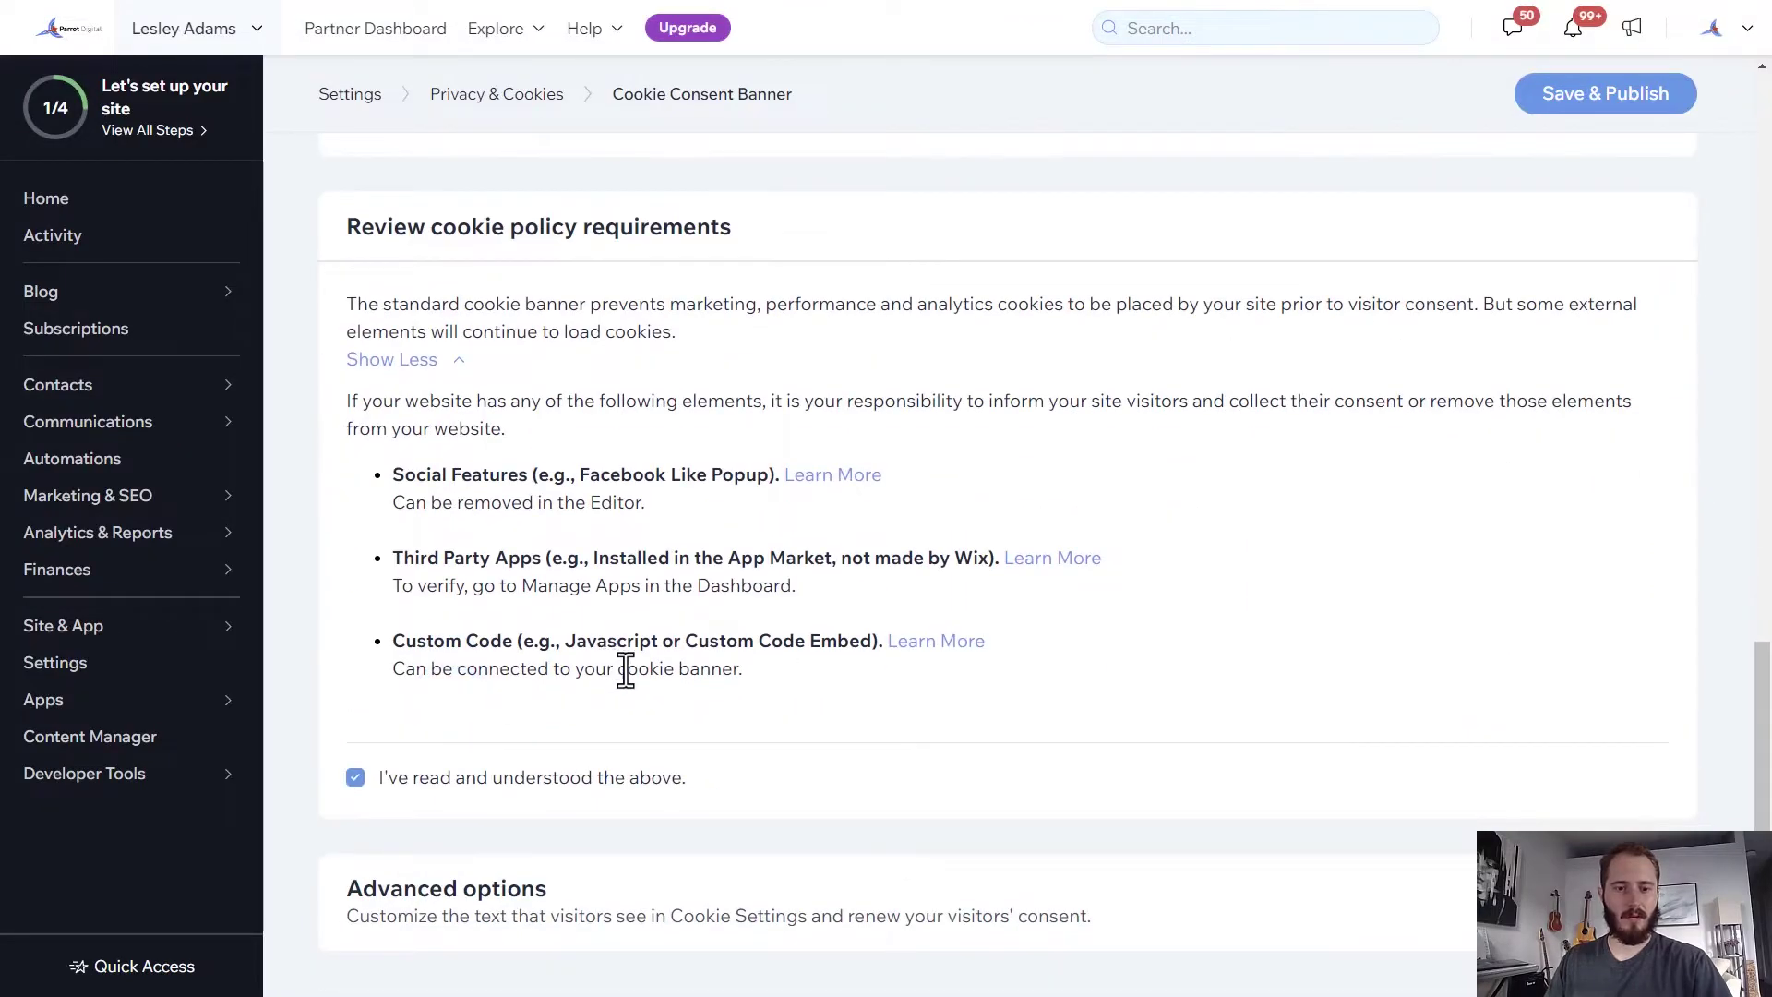
scroll(626, 669, "up", 10)
left_click(1604, 142)
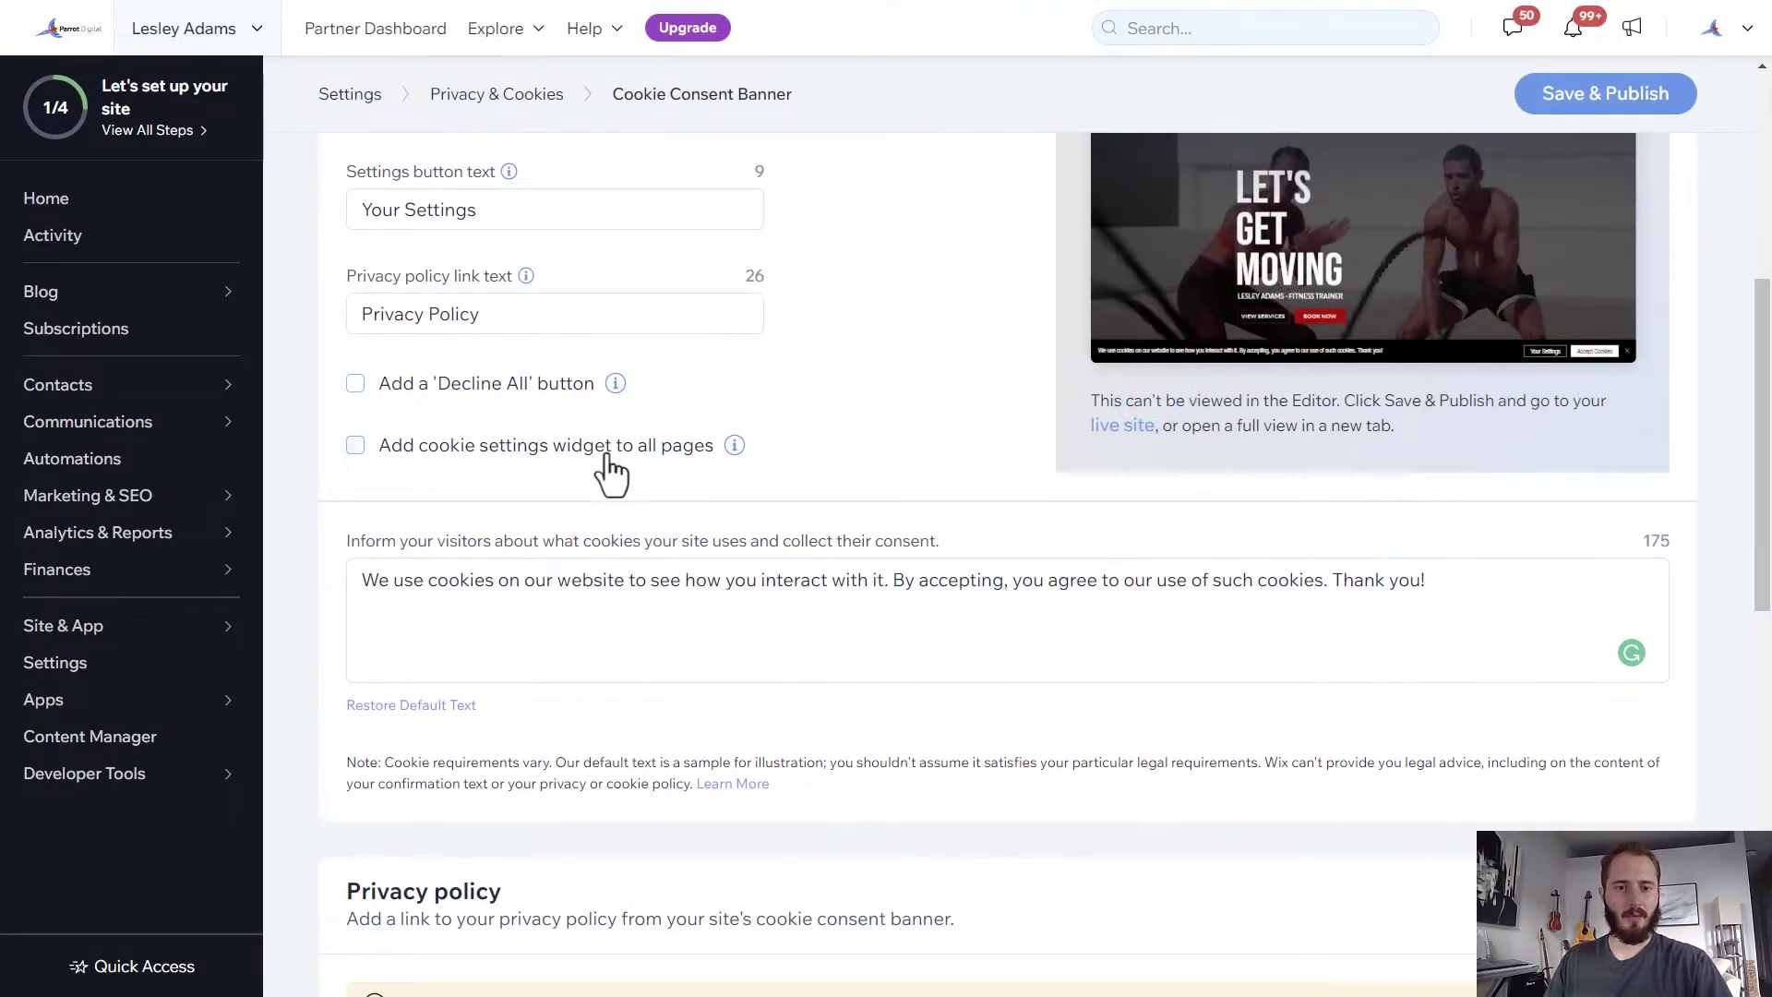
left_click(610, 446)
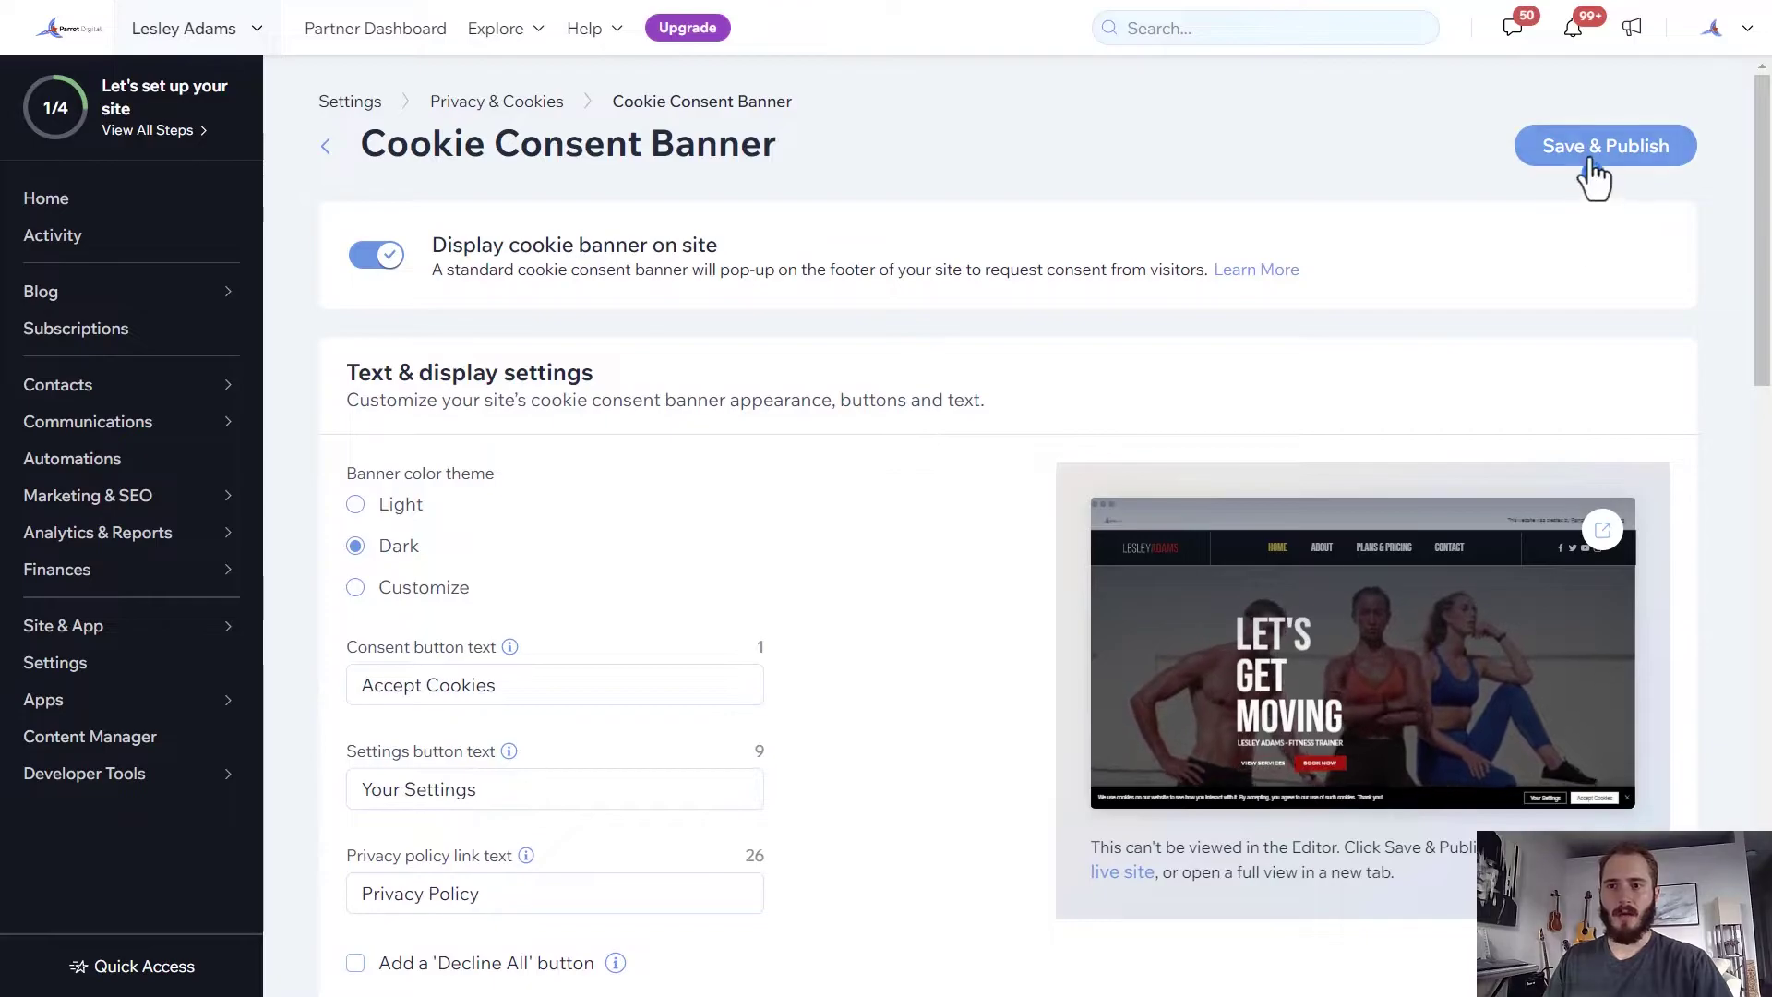
- Save & Publish the banner, choosing 'Save & Publish anyway' despite the missing privacy link
left_click(1595, 156)
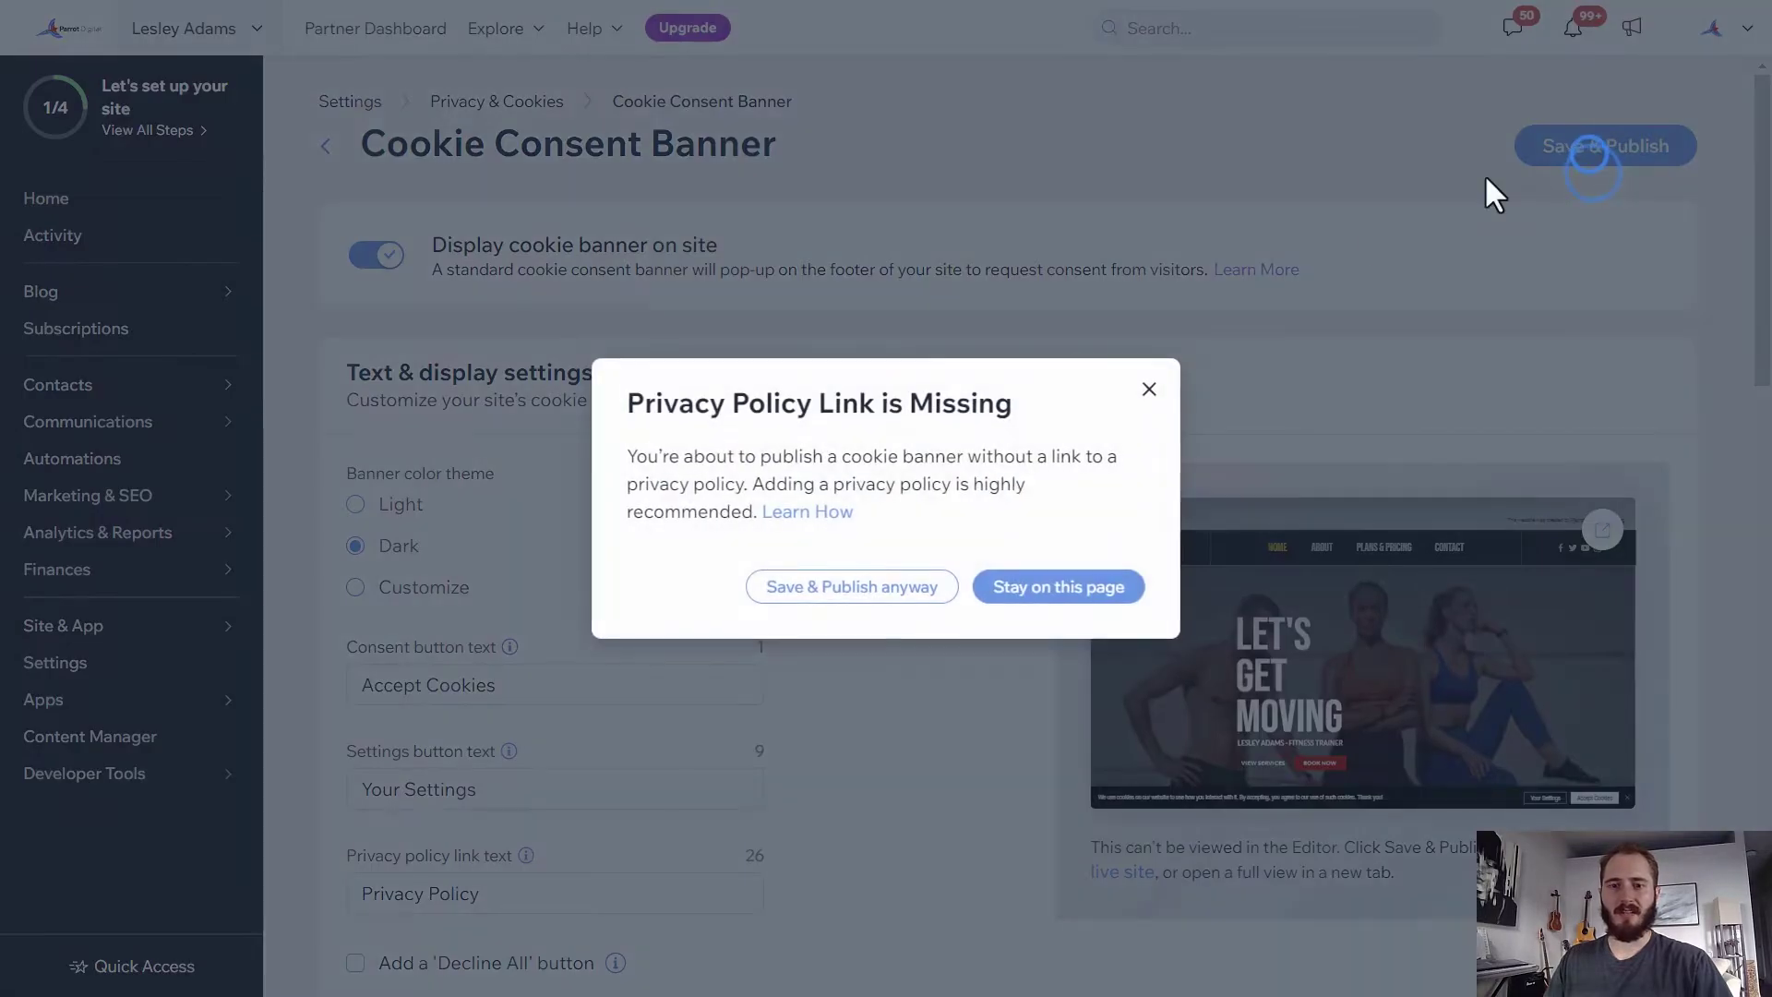
left_click(851, 587)
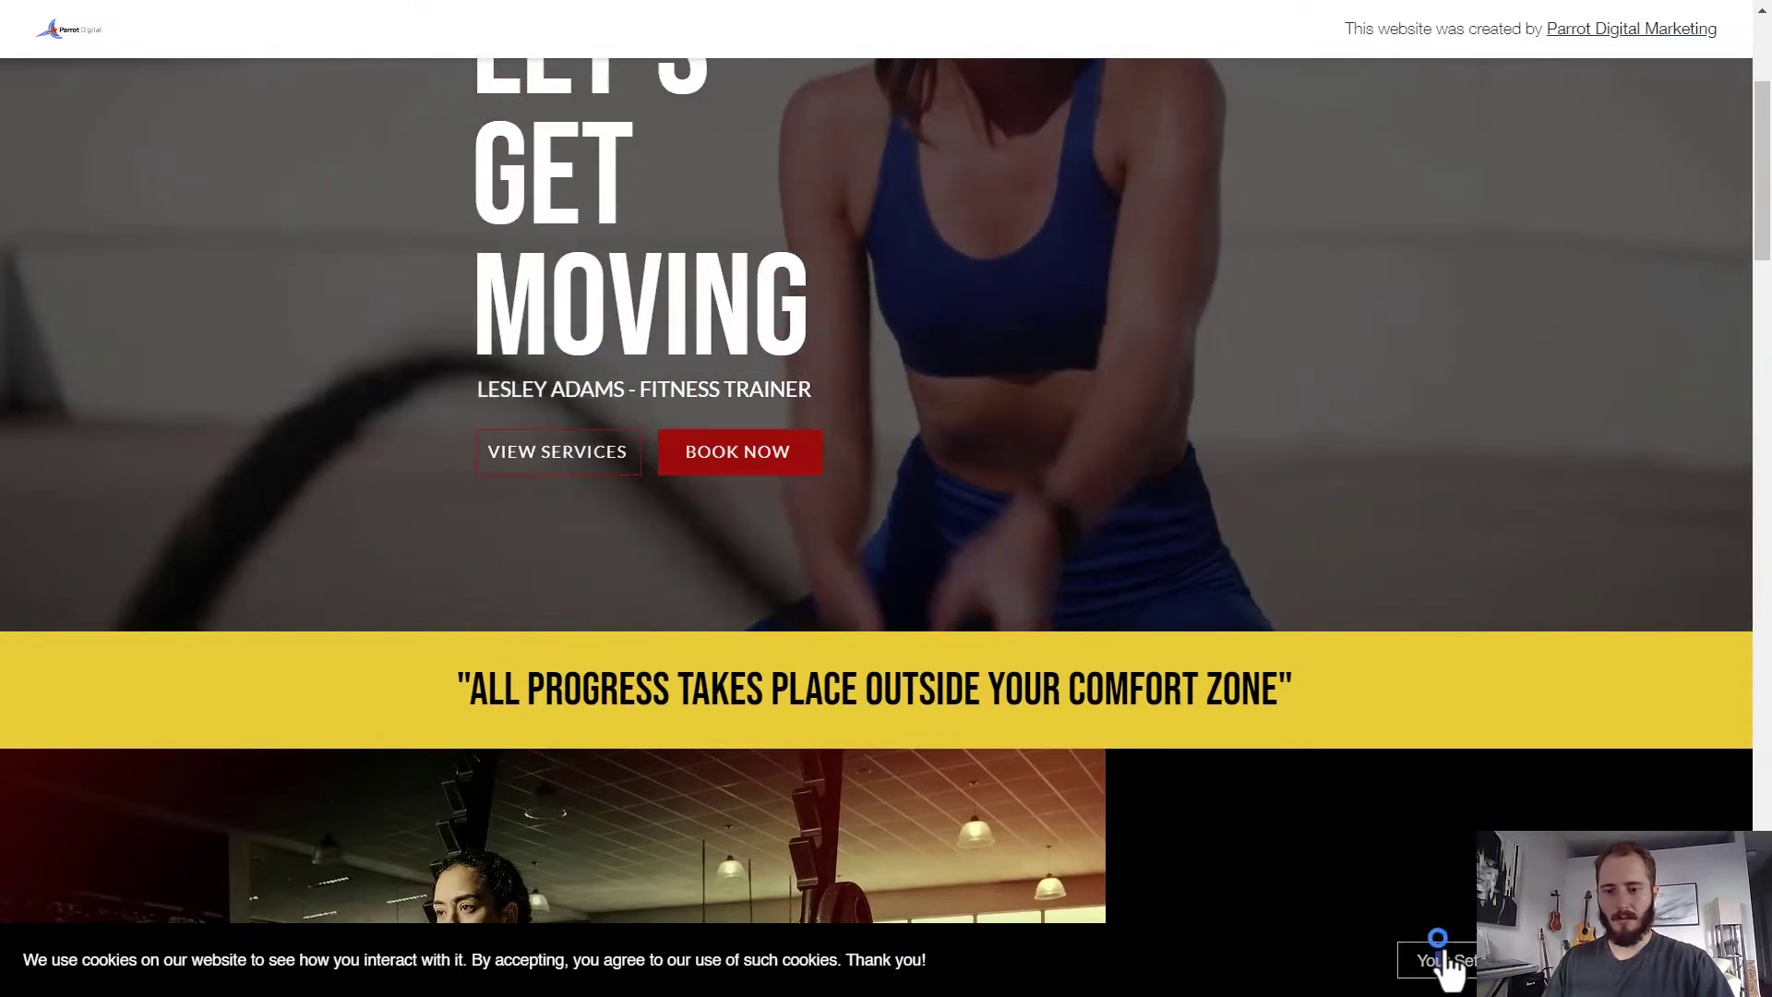
- On the live site, enable Analytics, Functional and Marketing cookies, then accept the banner
left_click(1439, 959)
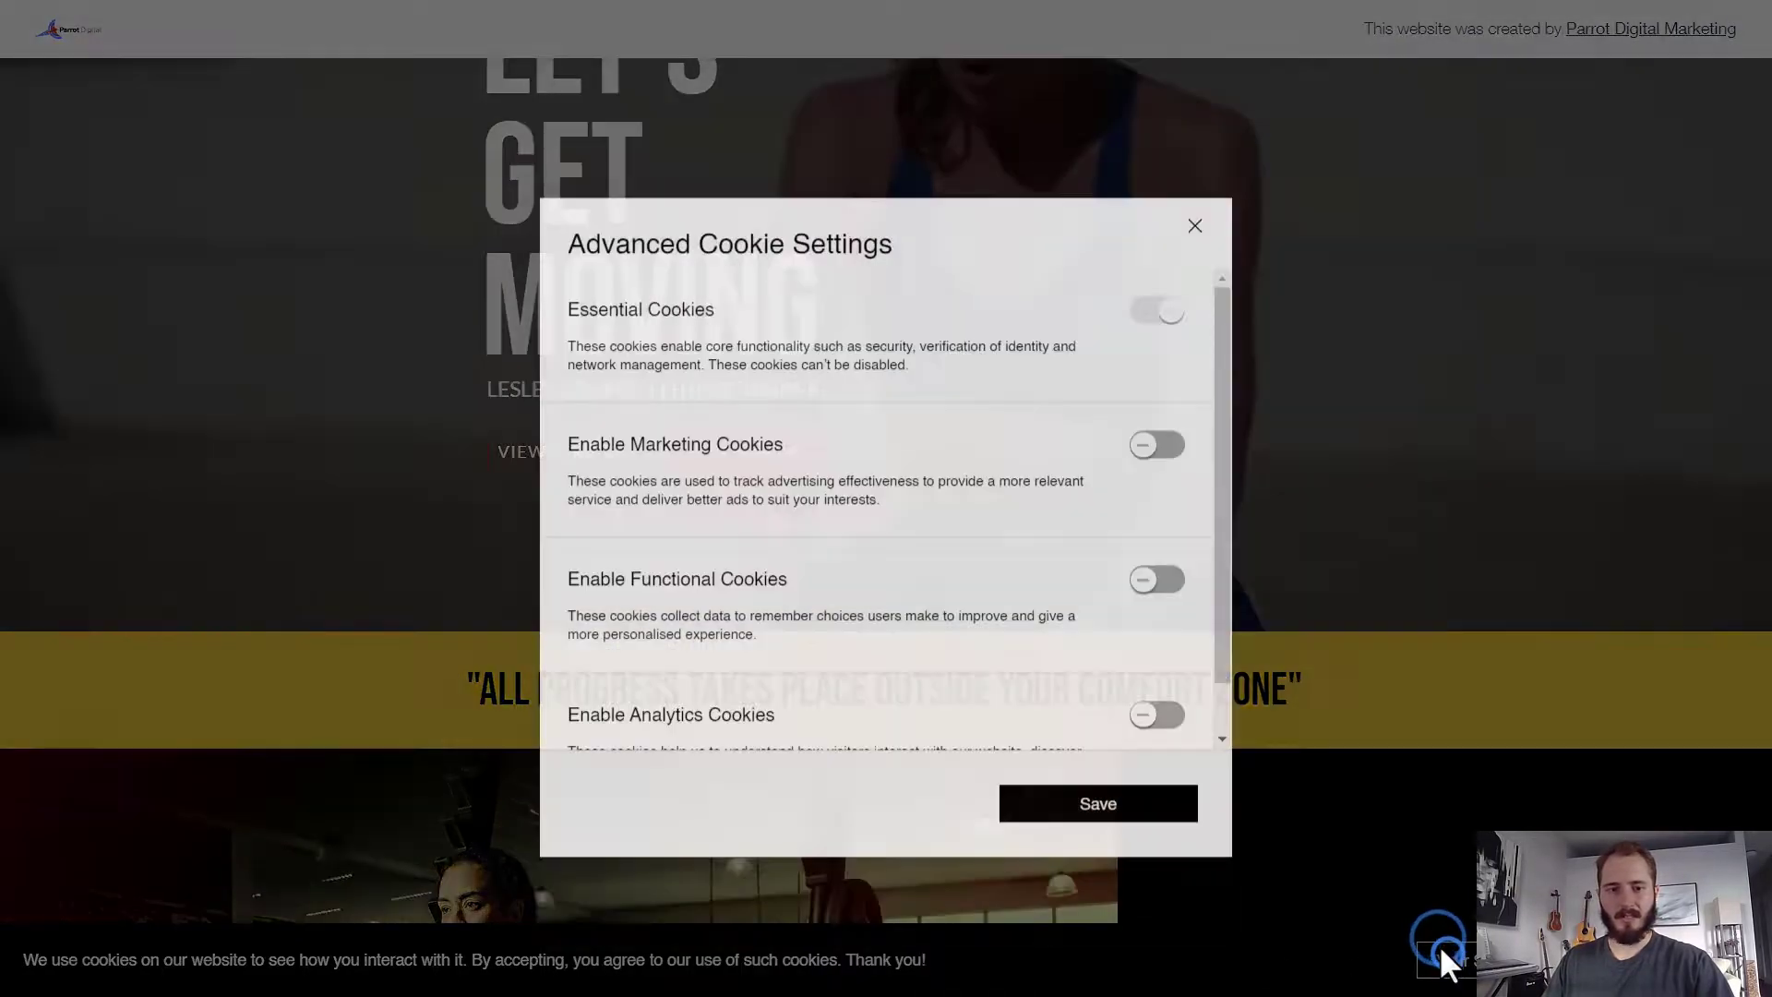
scroll(765, 281, "down", 2)
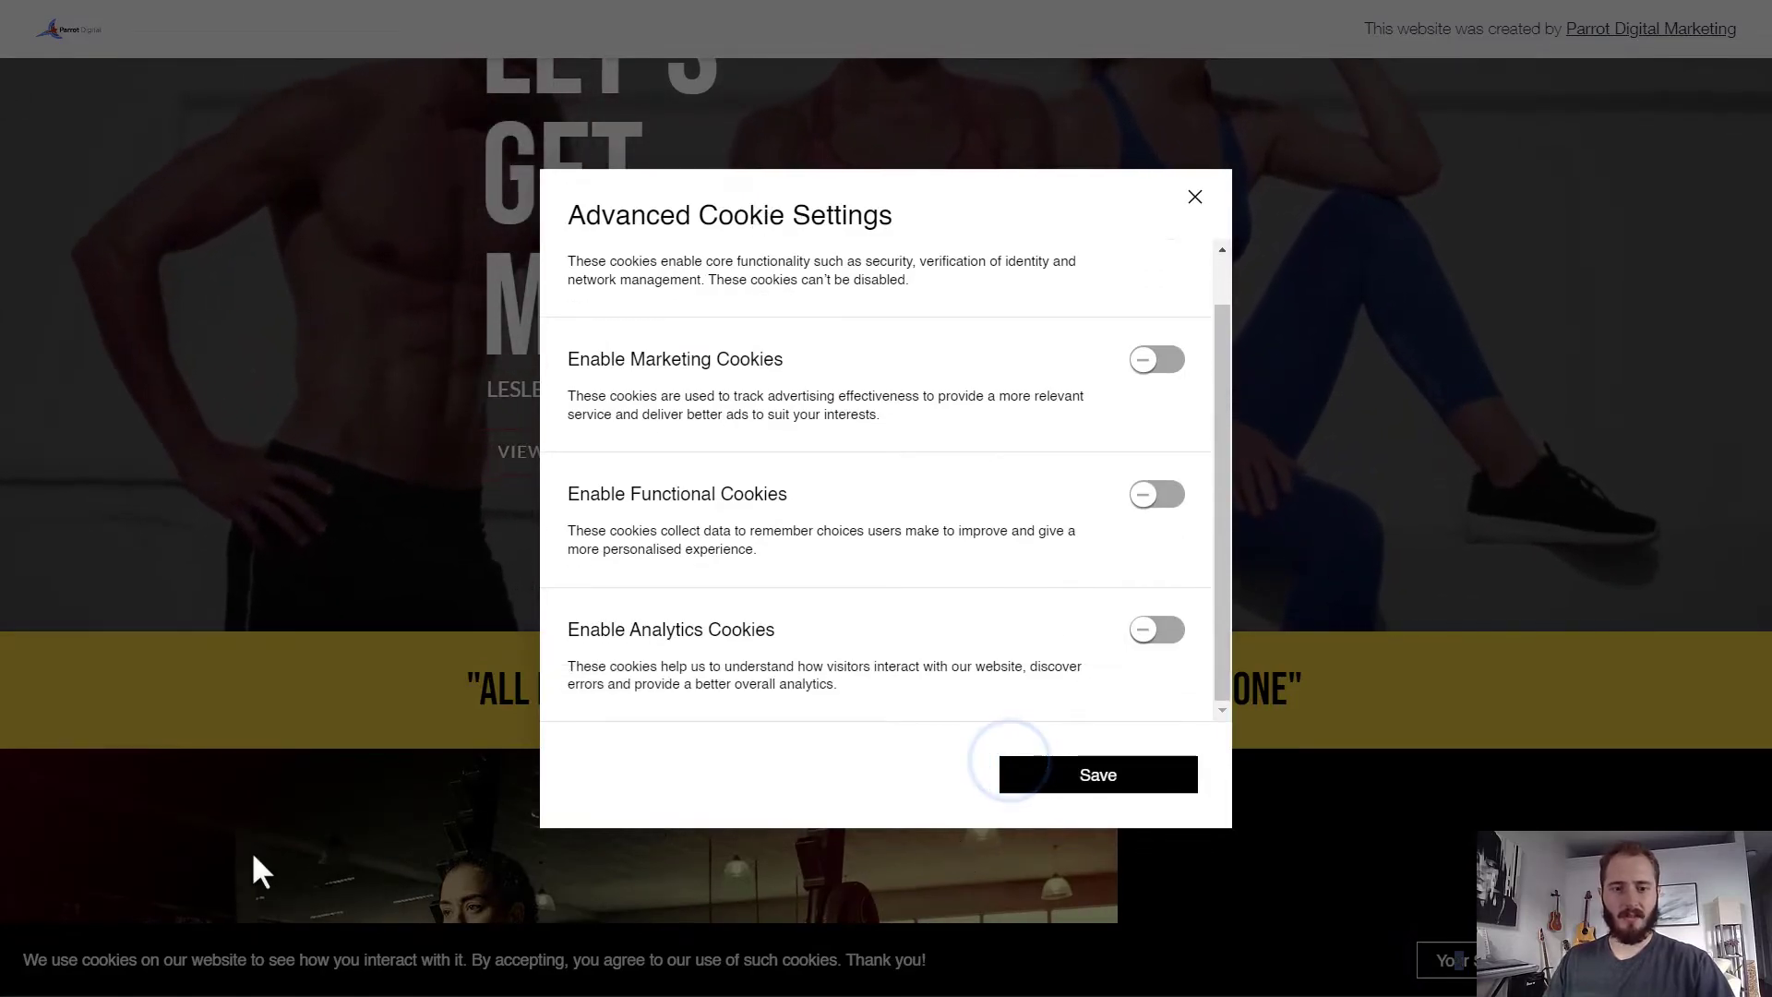
left_click(1156, 630)
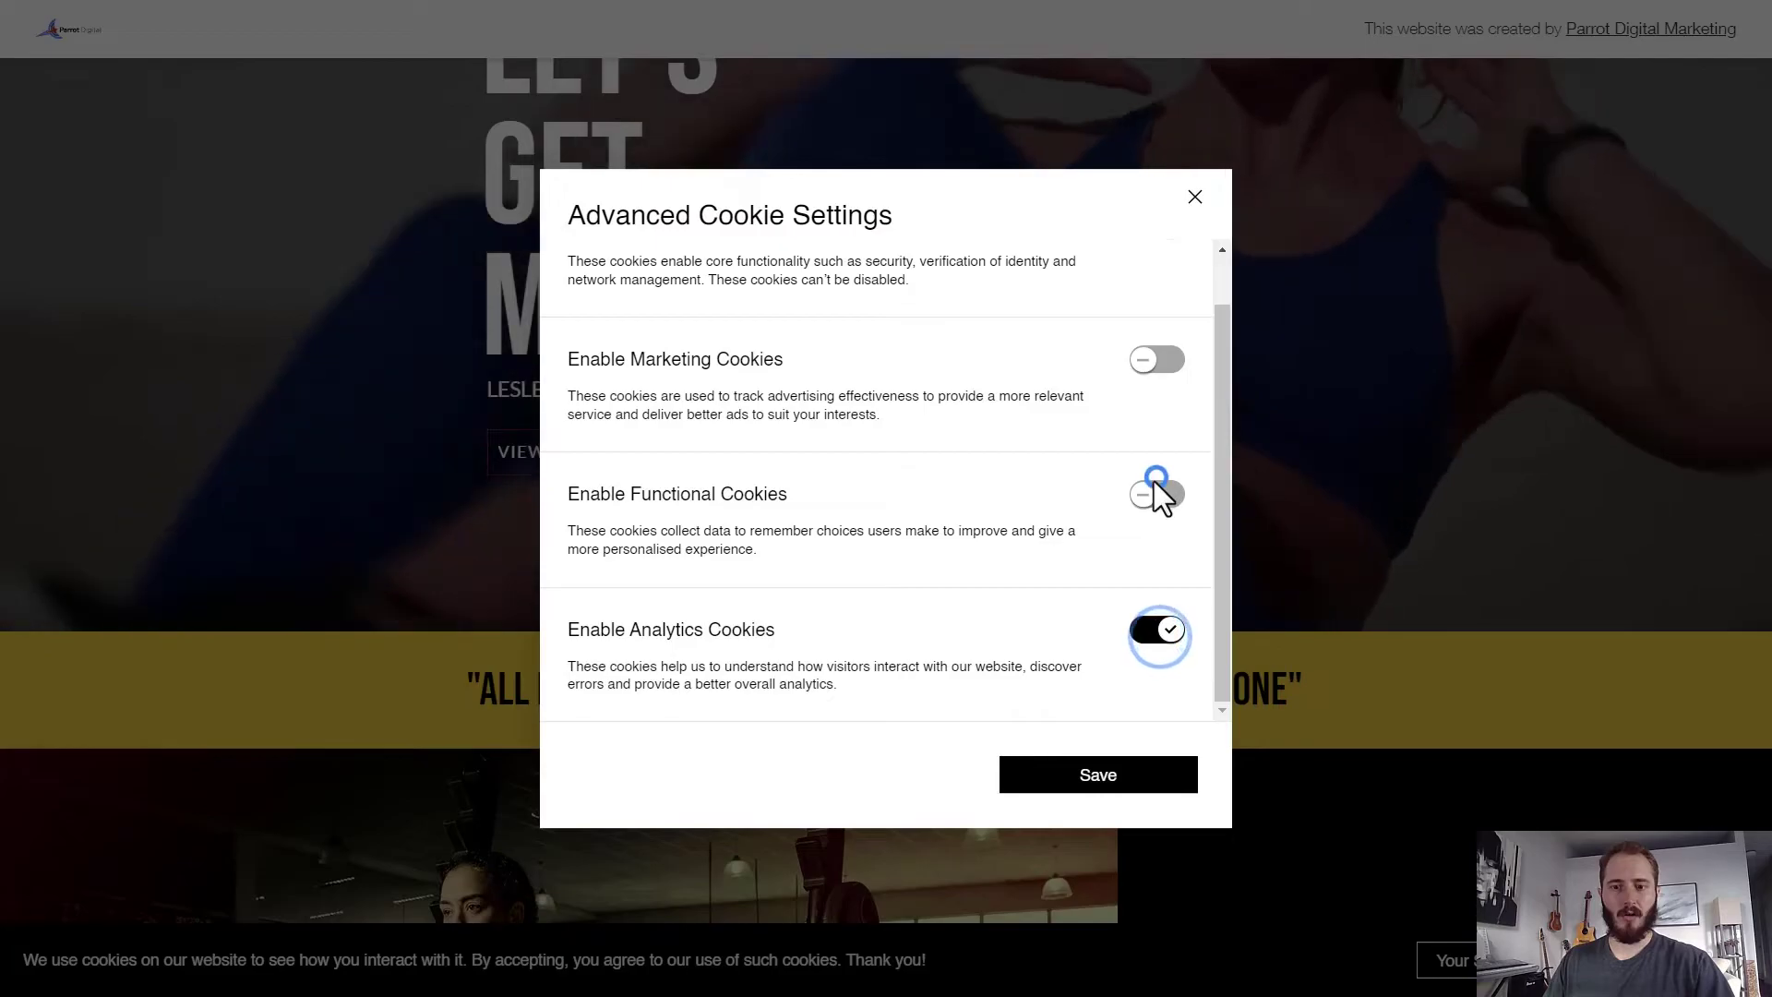
left_click(1157, 495)
left_click(1158, 363)
scroll(1153, 416, "up", 2)
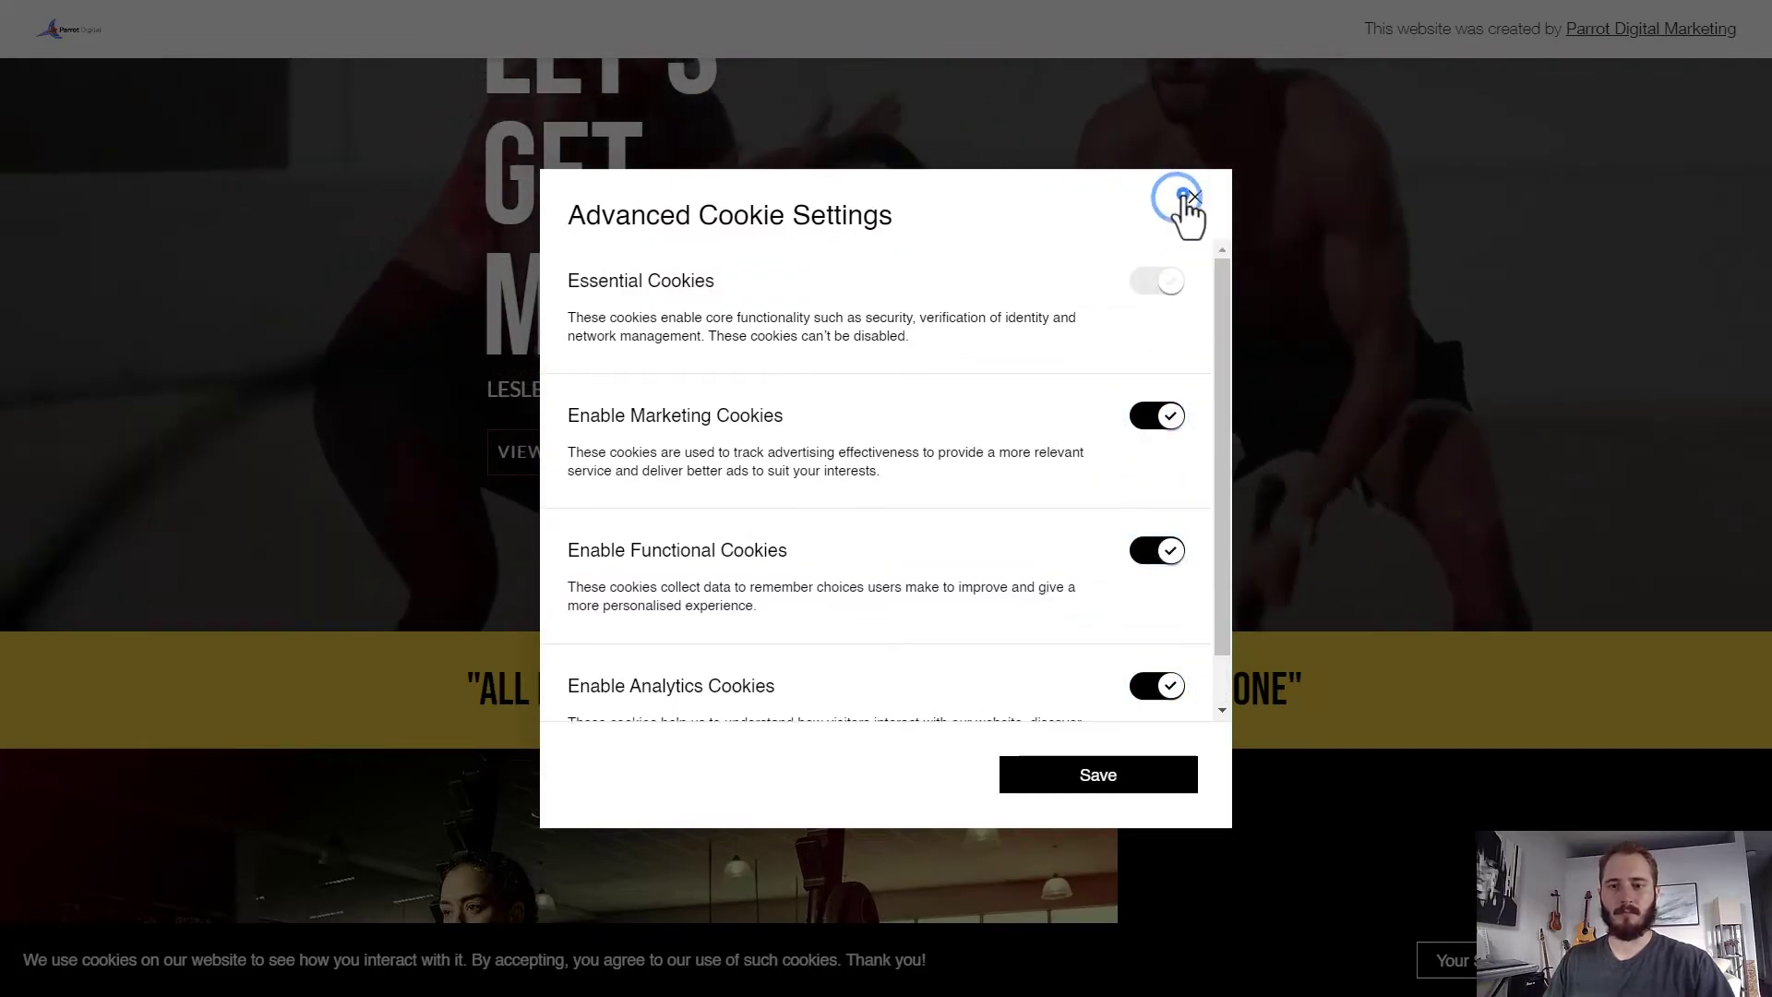
left_click(1215, 188)
scroll(1498, 628, "down", 5)
scroll(1486, 754, "down", 5)
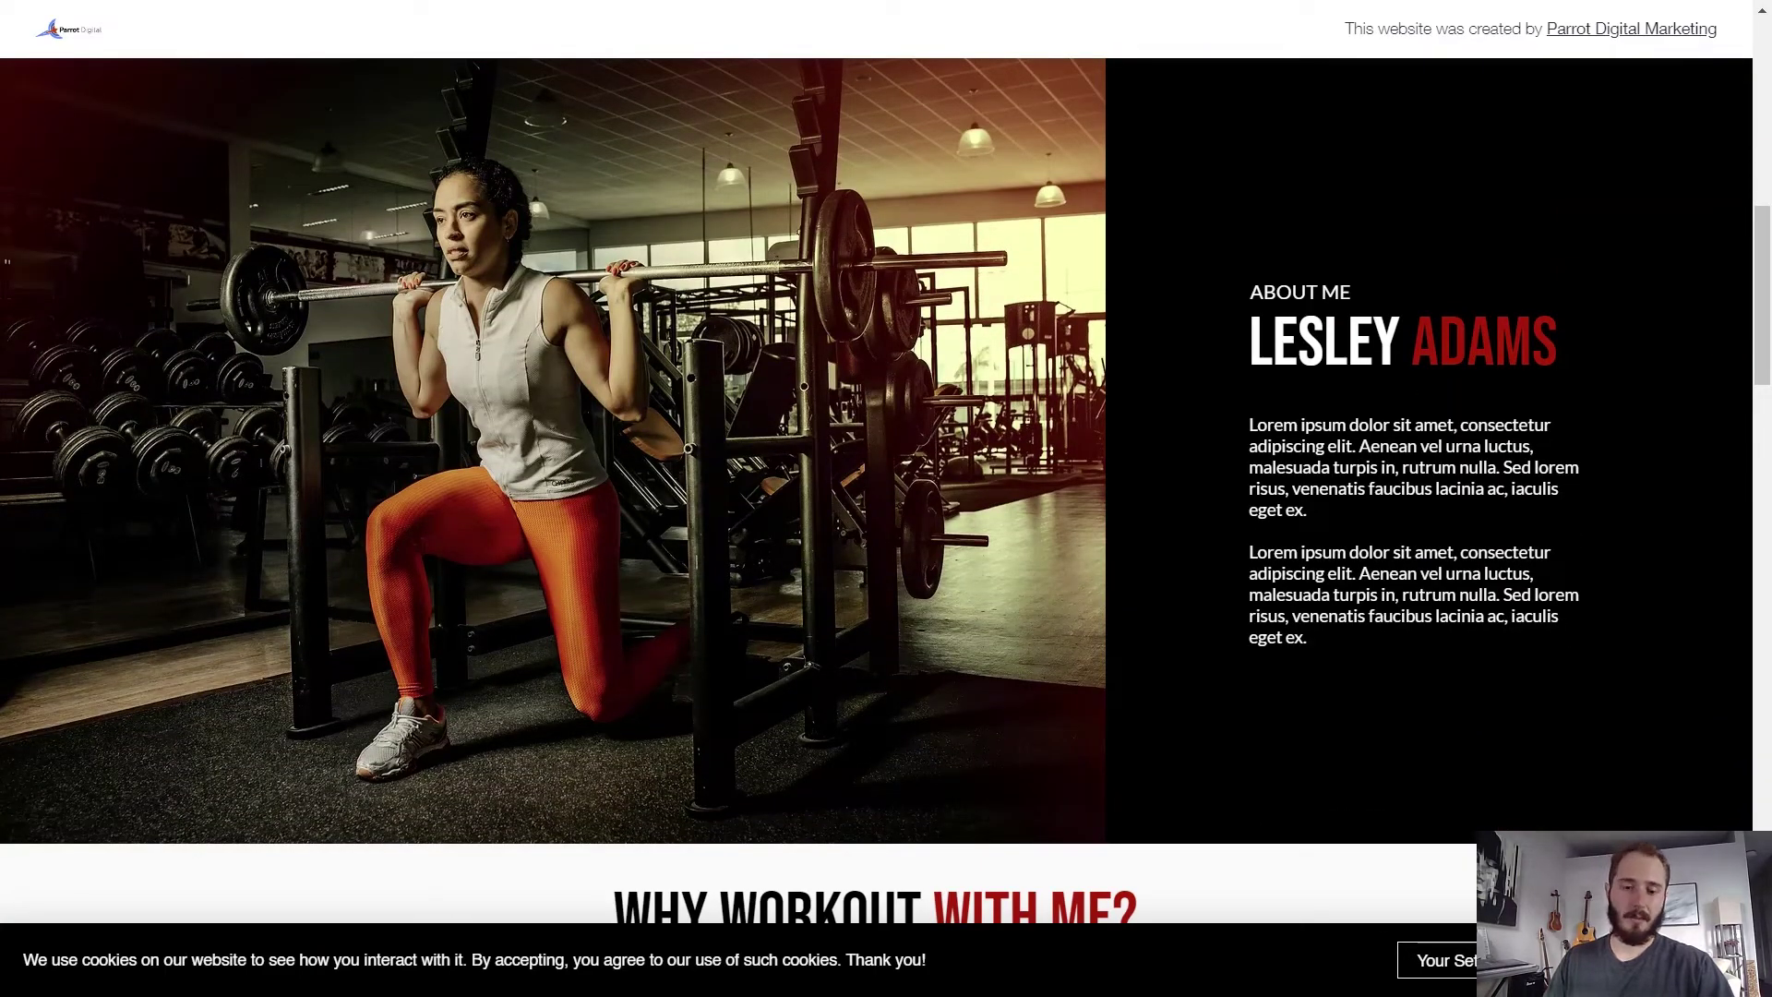
left_click(1447, 959)
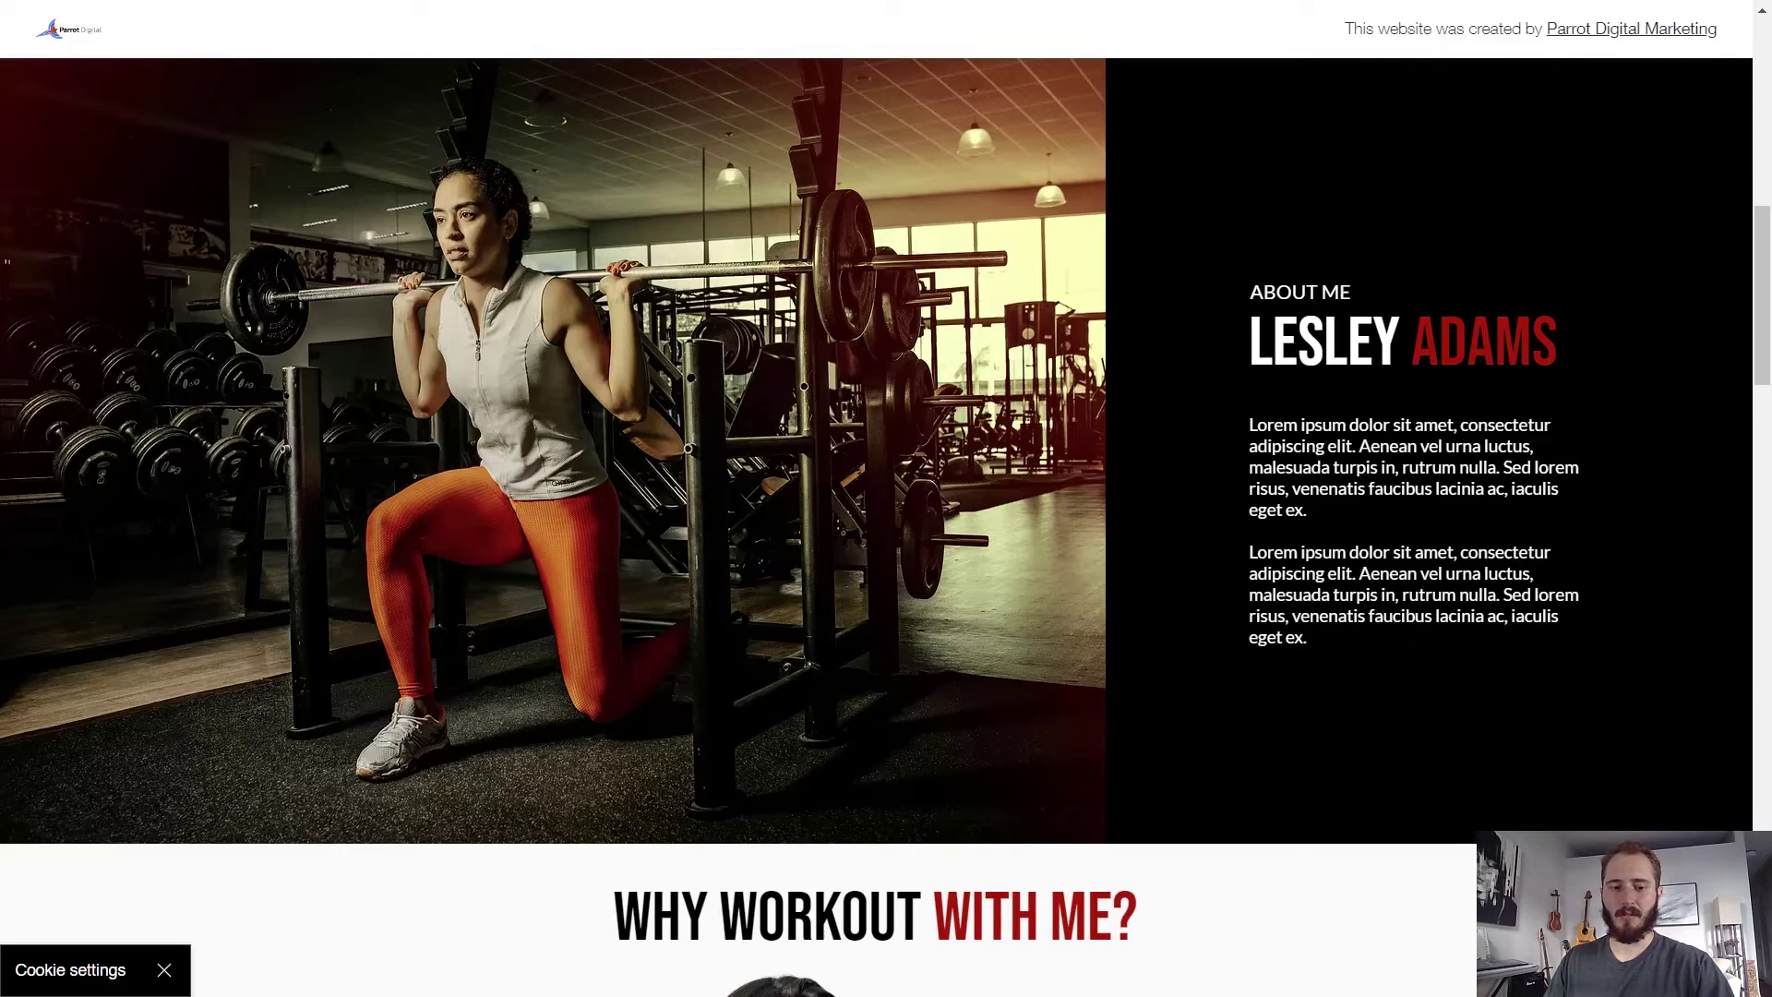
scroll(1313, 850, "up", 10)
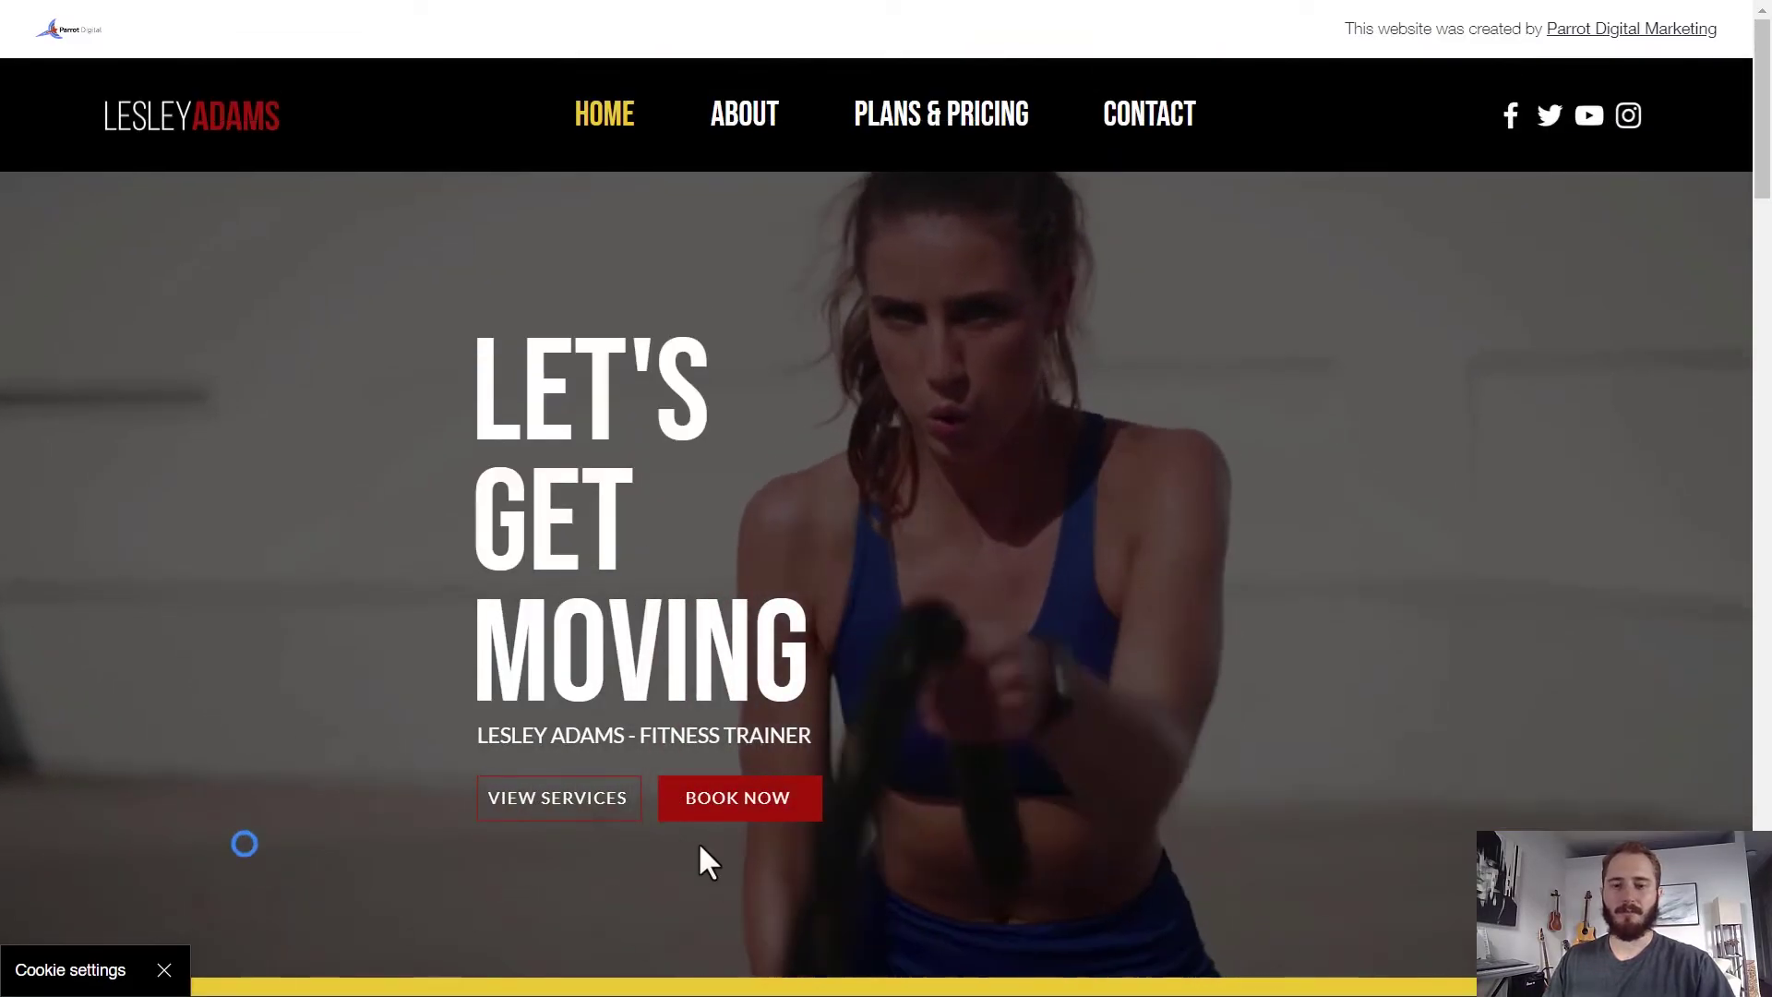